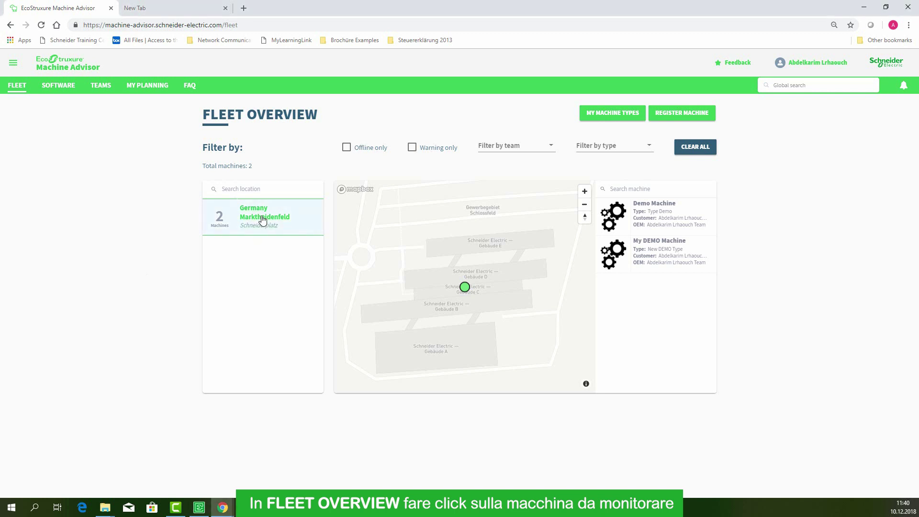
# Open My DEMO Machine's monitor configuration and highlight the note about setting a purchaser.
pyautogui.click(663, 258)
pyautogui.click(697, 264)
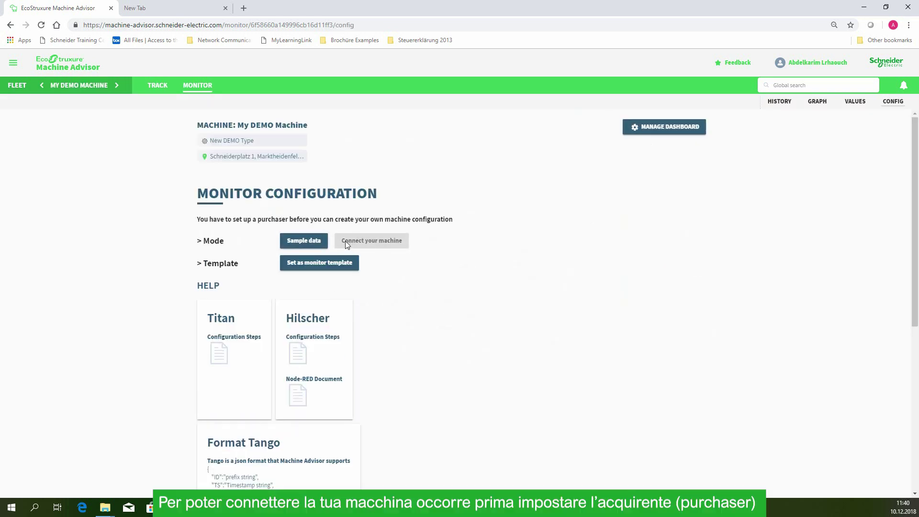
pyautogui.moveTo(199, 220); pyautogui.dragTo(431, 232)
# Tick 'I'm the purchaser' under My Subscriptions in your profile, then return to FLEET.
pyautogui.click(424, 243)
pyautogui.click(812, 64)
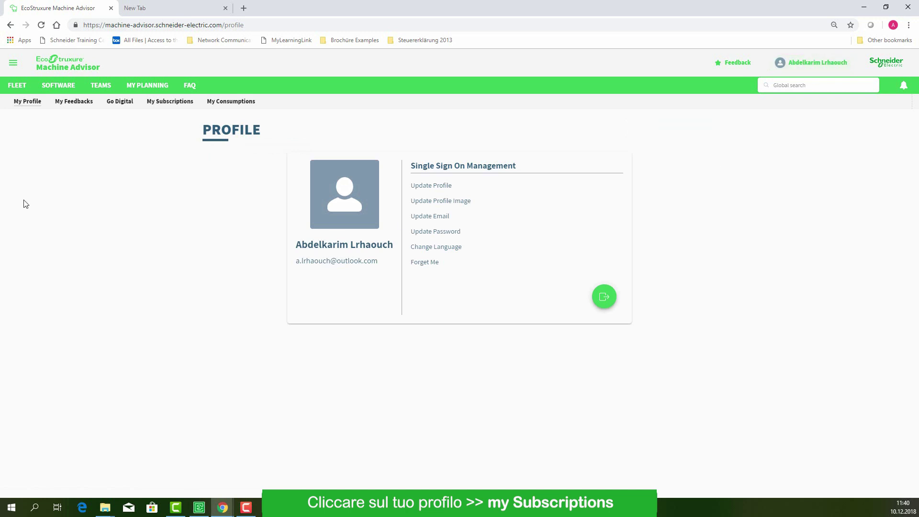
pyautogui.click(168, 101)
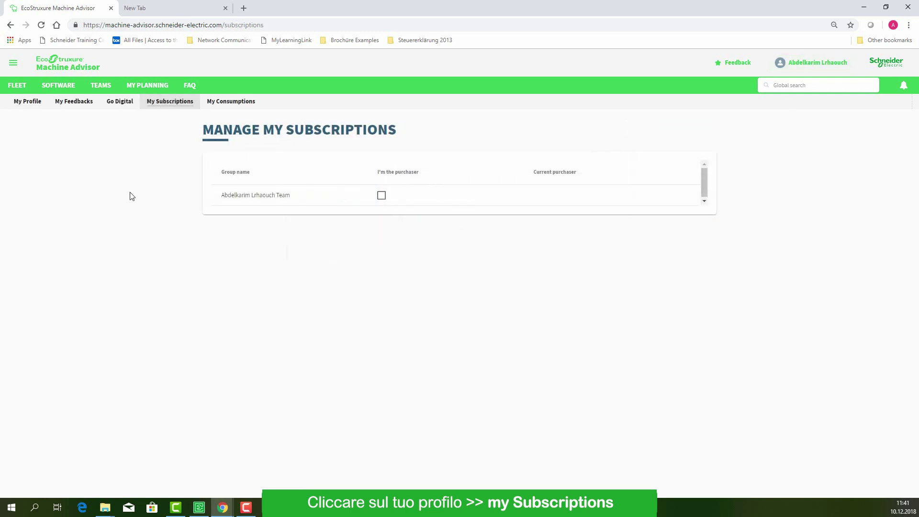
pyautogui.click(382, 196)
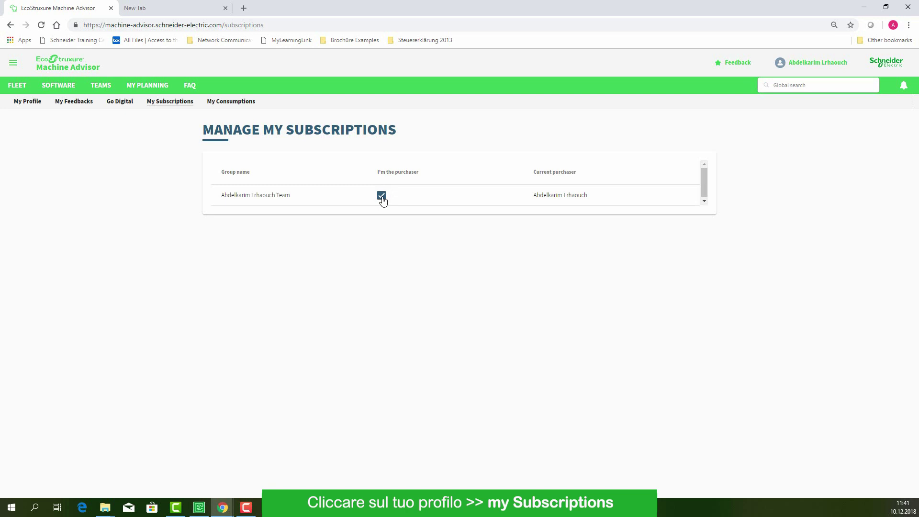
pyautogui.click(19, 86)
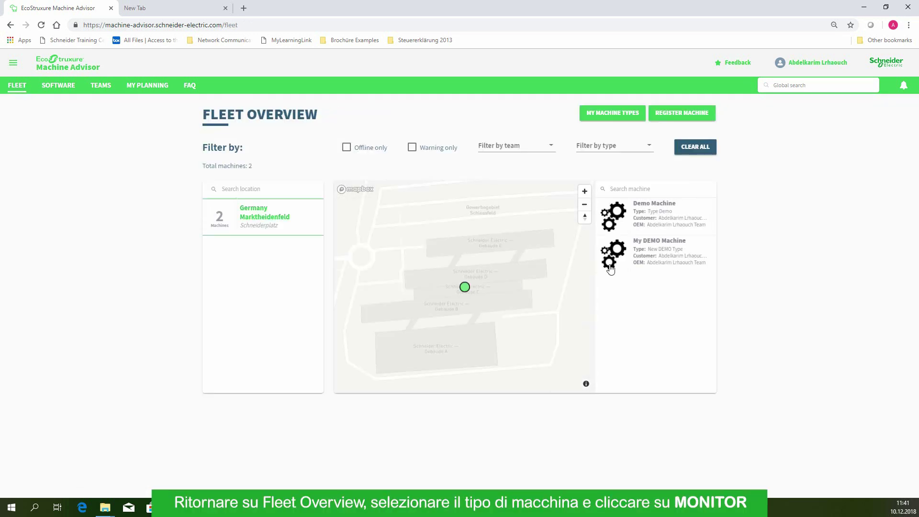
# Set My DEMO Machine to Connect your machine with a Titan gateway to generate its config.
pyautogui.moveTo(646, 265)
pyautogui.click(708, 264)
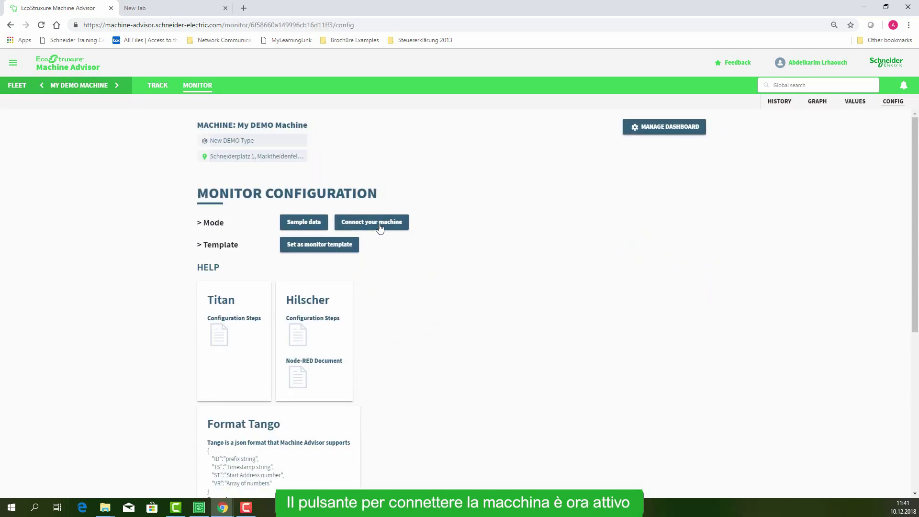
pyautogui.click(380, 224)
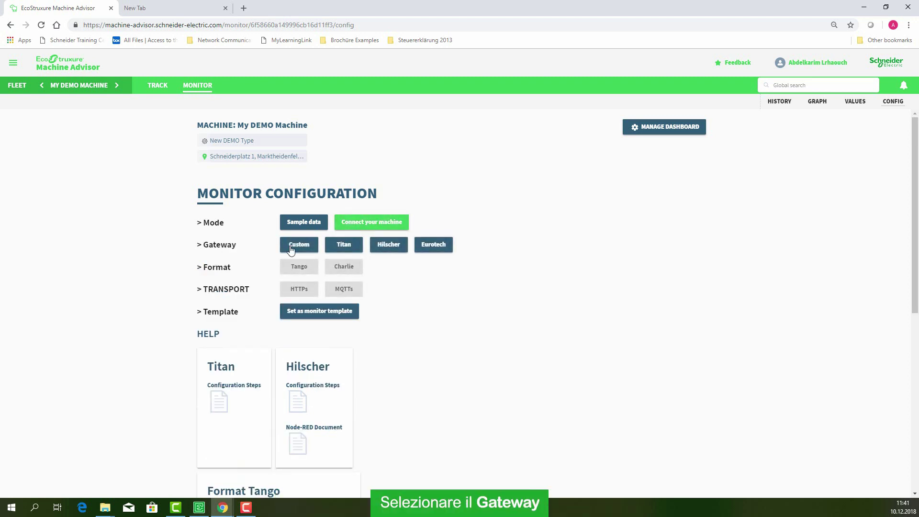
pyautogui.click(350, 244)
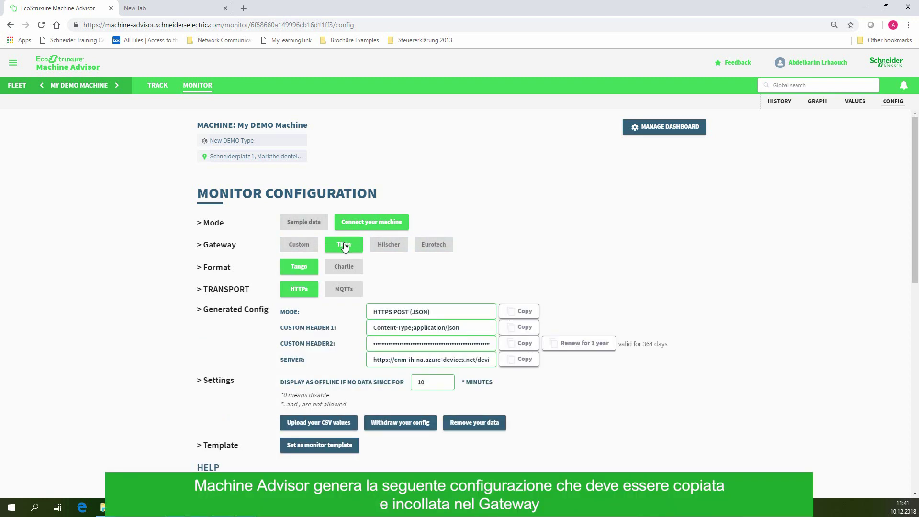
pyautogui.moveTo(206, 309); pyautogui.dragTo(265, 310)
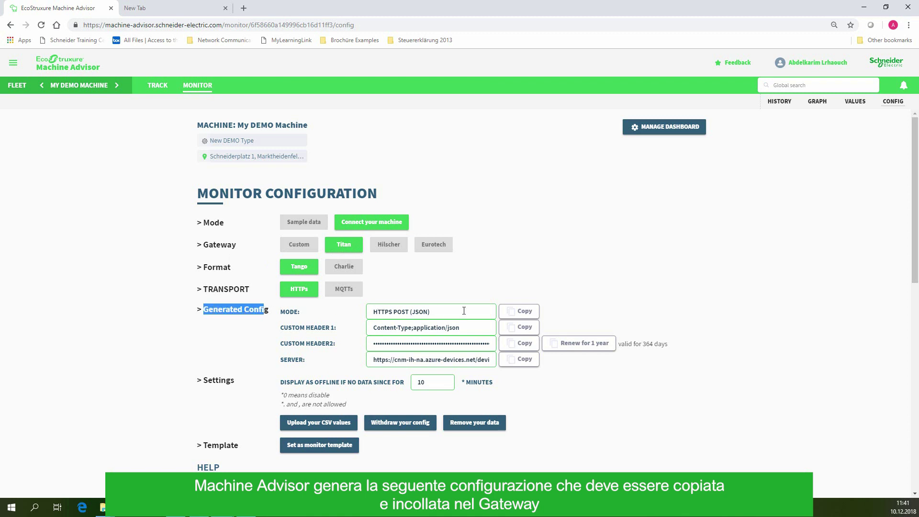
pyautogui.click(180, 8)
# Log in to the Titan router at 192.168.1.2 with the admin credentials and open Logger configuration.
pyautogui.click(168, 23)
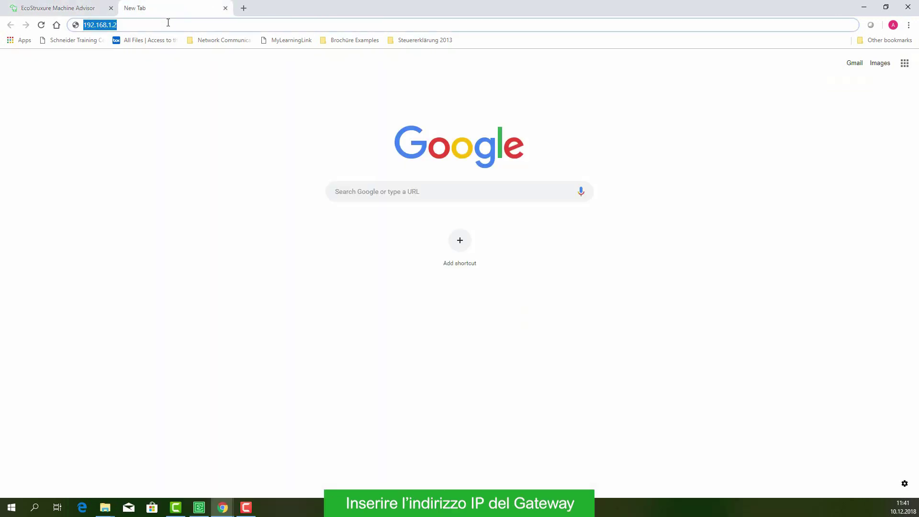
pyautogui.press('Return')
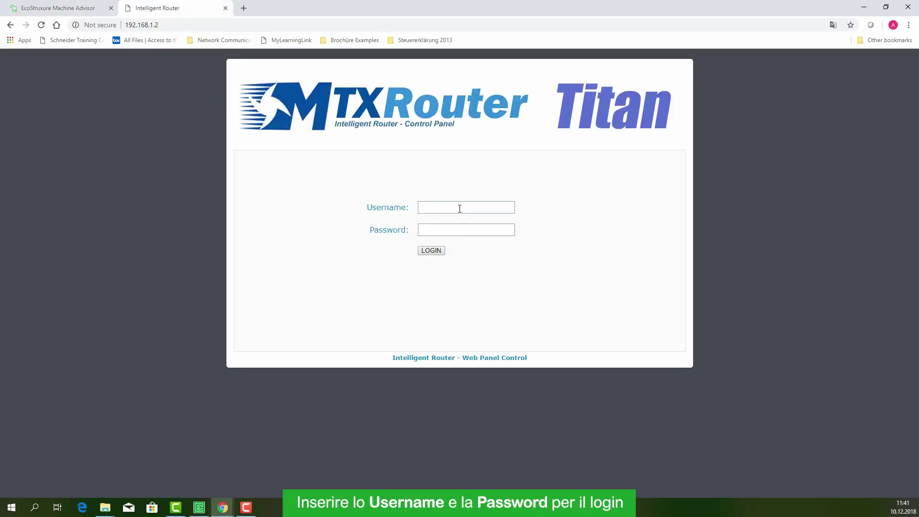
pyautogui.click(459, 209)
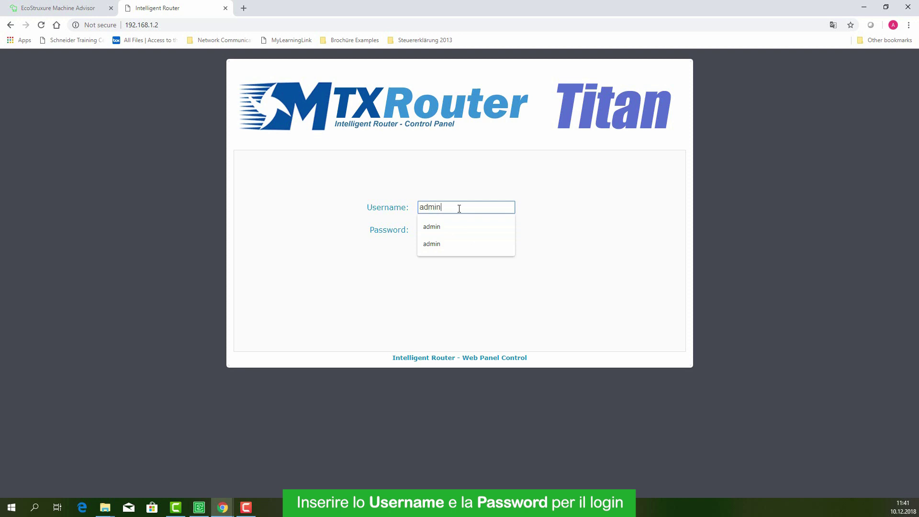
pyautogui.write('admin')
pyautogui.press('Tab')
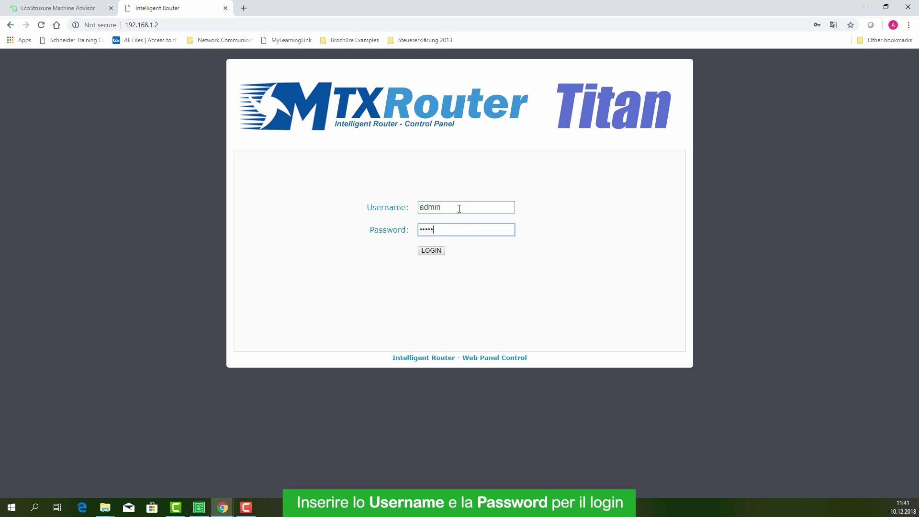
pyautogui.click(431, 253)
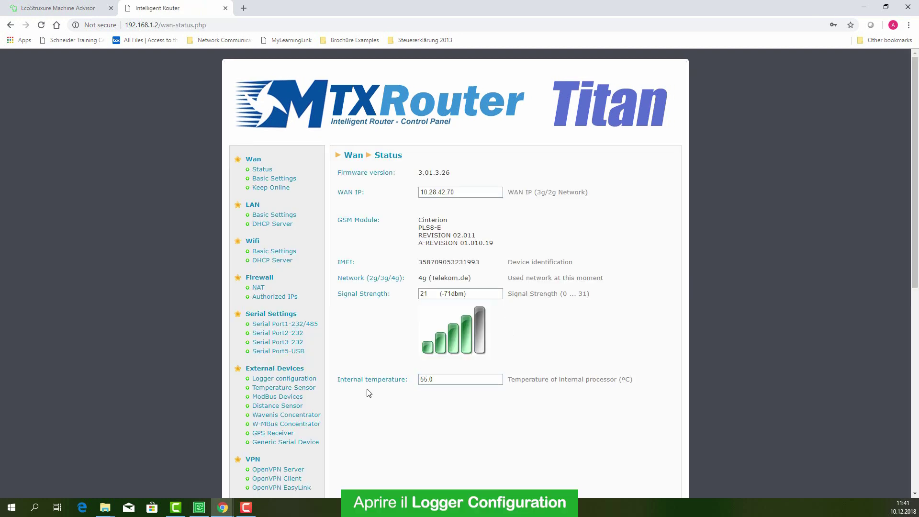
pyautogui.click(293, 380)
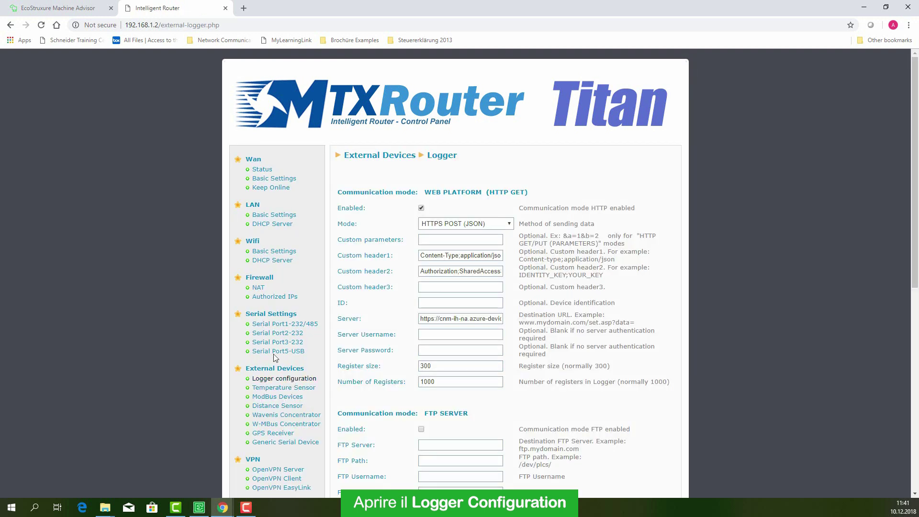
# Enable the router logger with HTTPS POST (JSON) as the sending method, matching Machine Advisor's MODE.
pyautogui.click(421, 209)
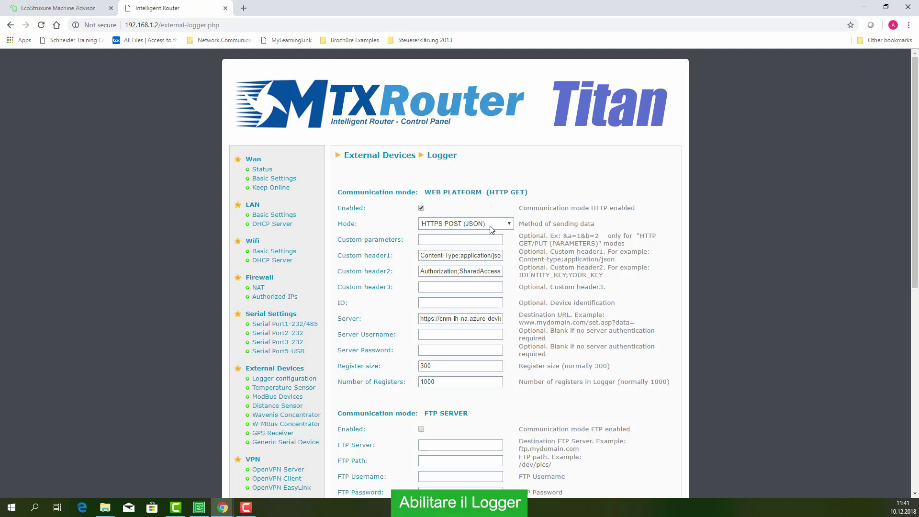
pyautogui.click(45, 9)
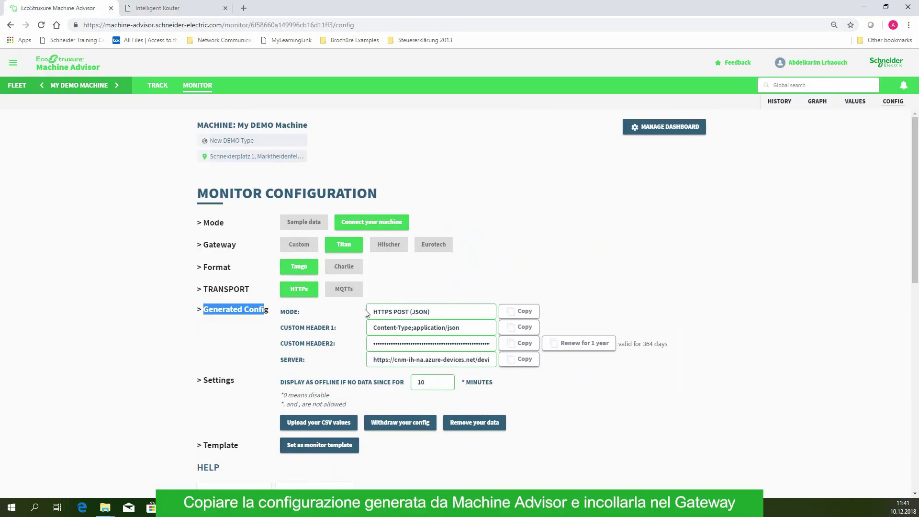
pyautogui.moveTo(438, 315); pyautogui.dragTo(372, 312)
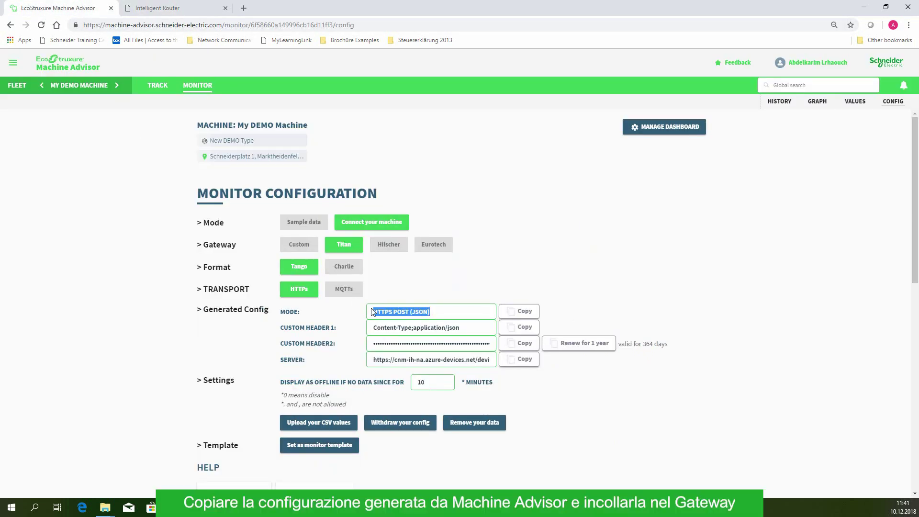
pyautogui.click(153, 8)
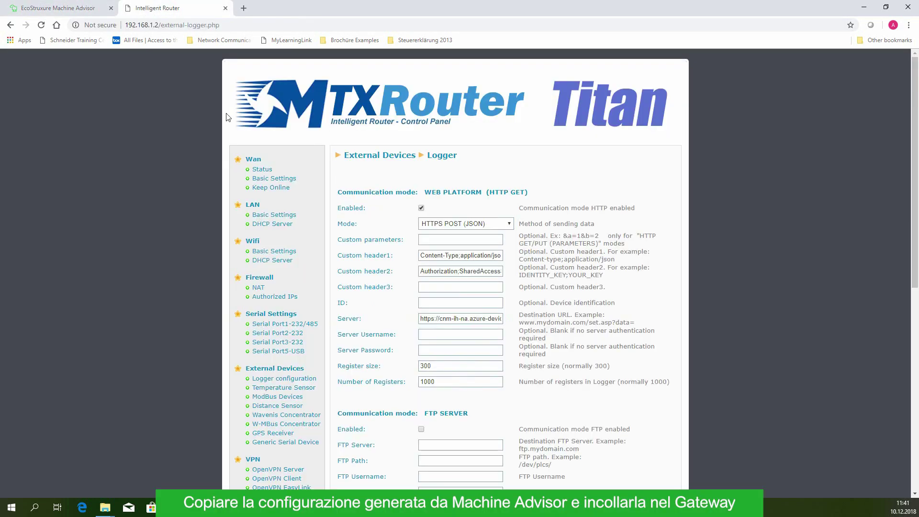
pyautogui.click(509, 226)
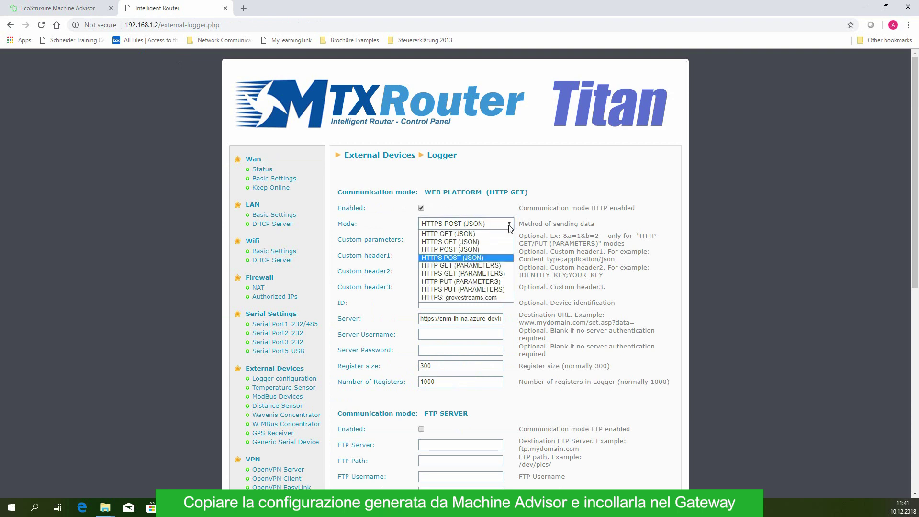
pyautogui.click(485, 258)
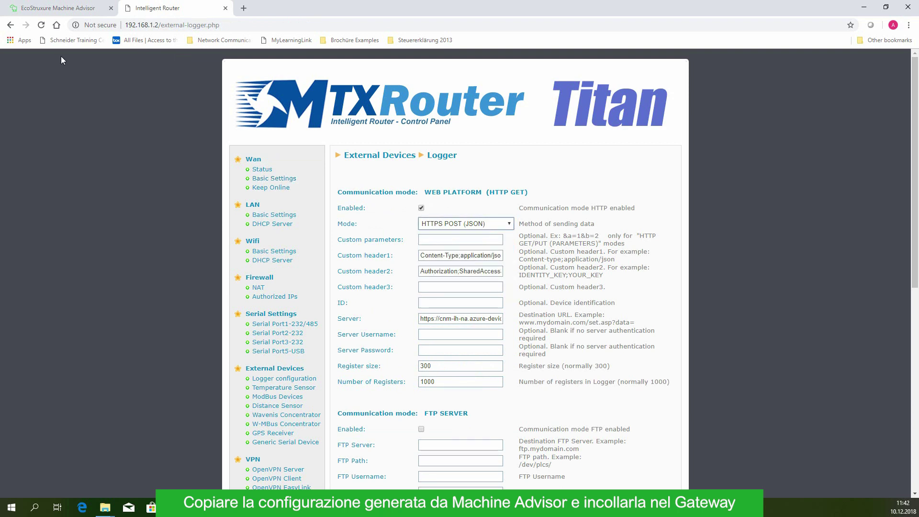
# Copy Machine Advisor's Custom Header 1 value into the router's Custom header1 field.
pyautogui.click(62, 13)
pyautogui.click(519, 327)
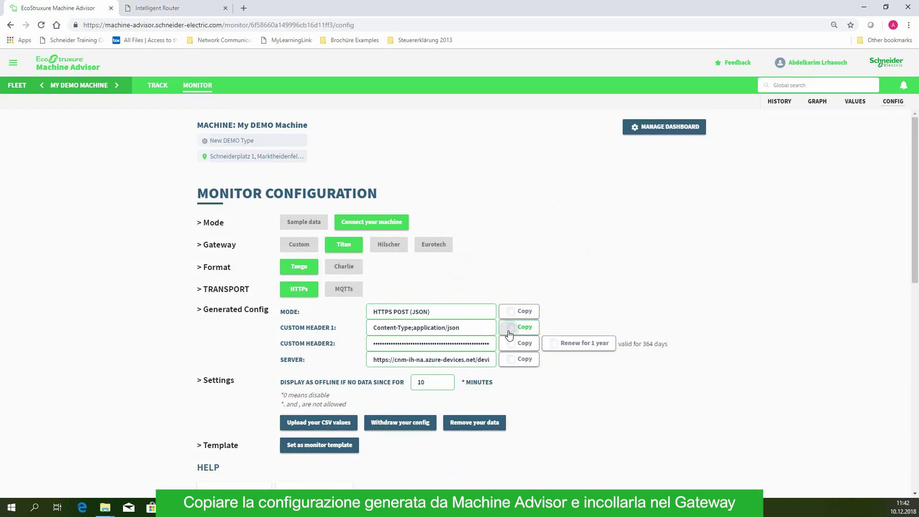
pyautogui.click(143, 8)
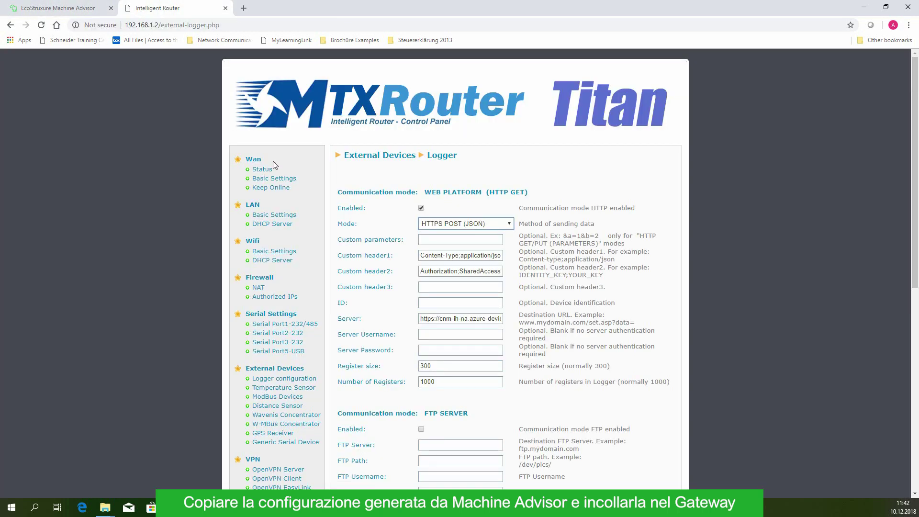
pyautogui.click(425, 254)
pyautogui.hotkey('ctrl', 'a')
pyautogui.write('v')
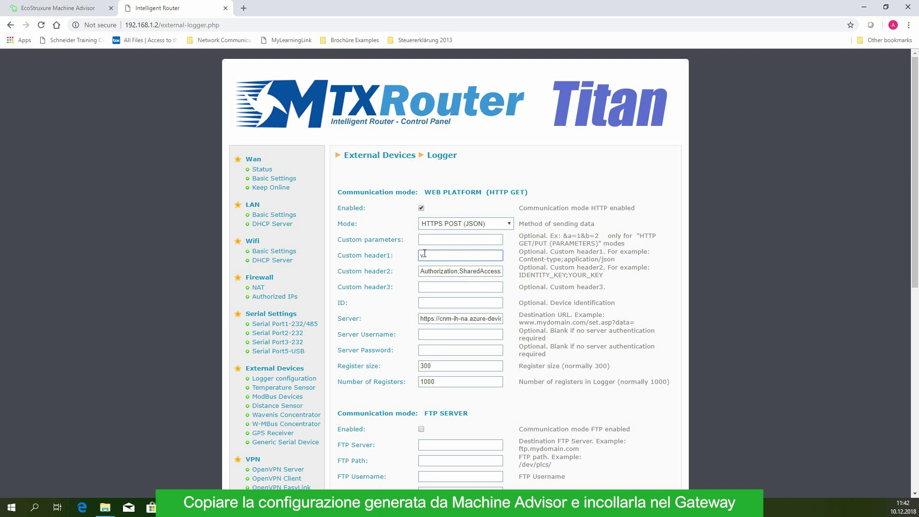
pyautogui.hotkey('ctrl', 'v')
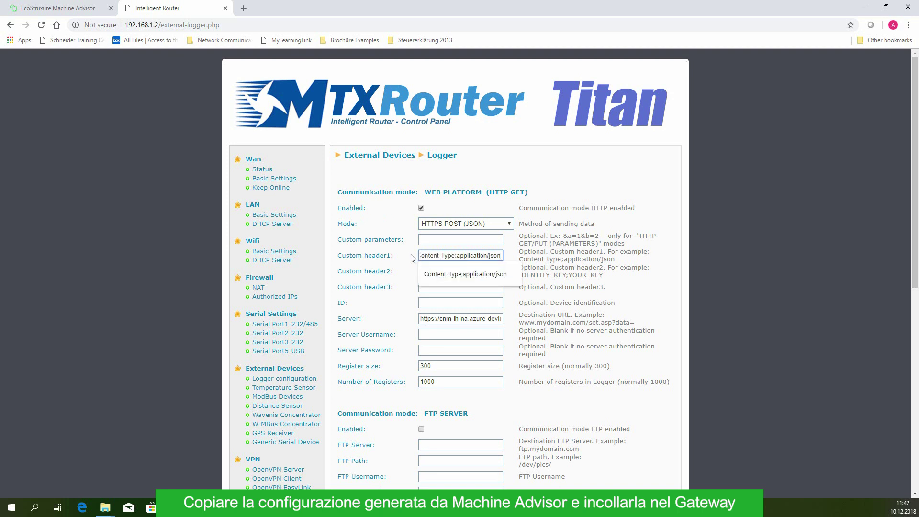
pyautogui.press('Tab')
pyautogui.hotkey('ctrl', 'v')
pyautogui.moveTo(367, 272); pyautogui.dragTo(391, 272)
# Copy Machine Advisor's Custom Header 2 authorization value into the router's Custom header2 field.
pyautogui.click(75, 9)
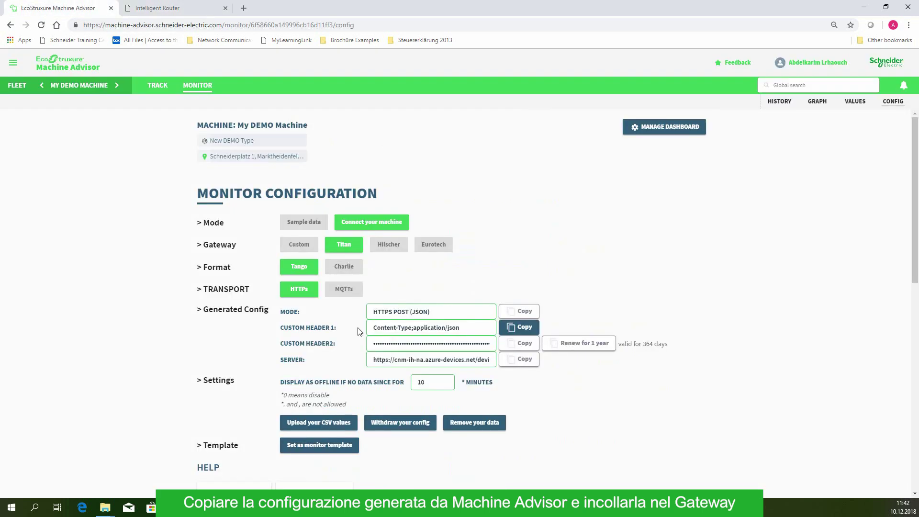
pyautogui.click(512, 344)
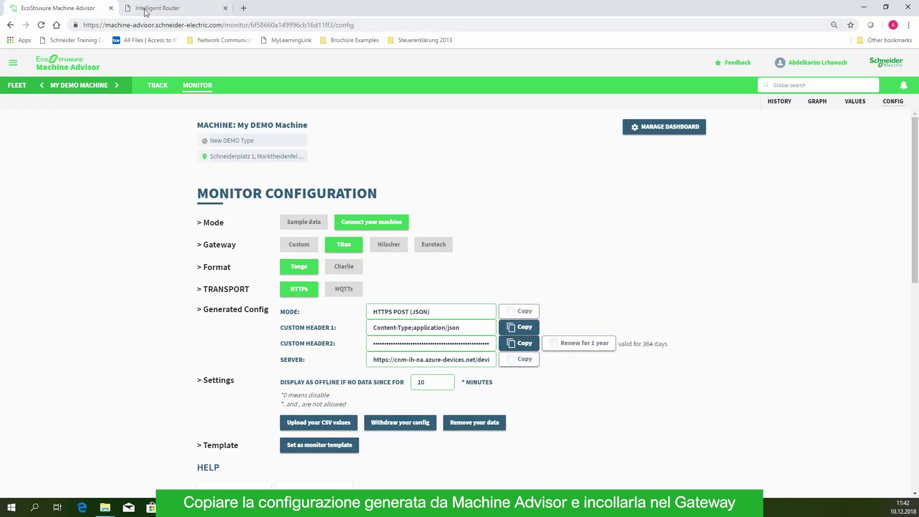
pyautogui.click(146, 8)
pyautogui.click(433, 271)
pyautogui.hotkey('ctrl', 'a')
pyautogui.hotkey('ctrl', 'v')
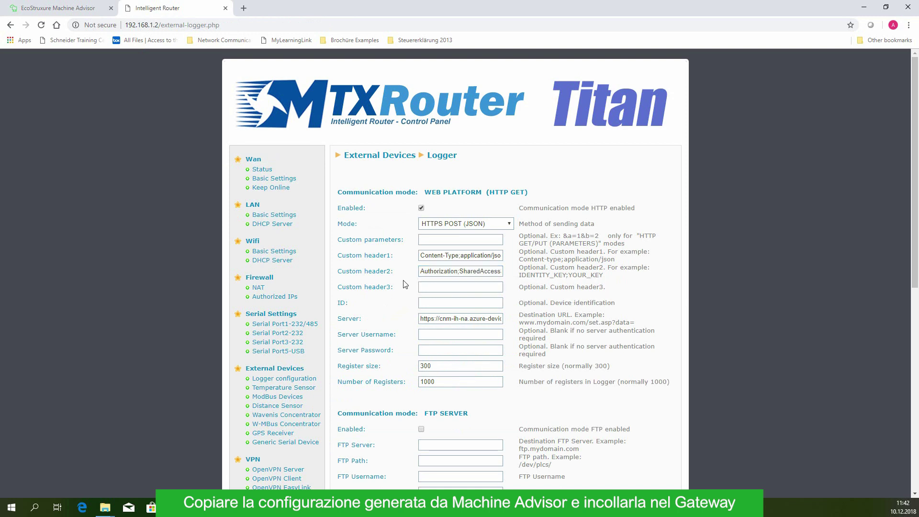
pyautogui.click(82, 8)
pyautogui.click(515, 359)
pyautogui.click(156, 10)
pyautogui.click(465, 318)
pyautogui.hotkey('ctrl', 'a')
pyautogui.hotkey('ctrl', 'v')
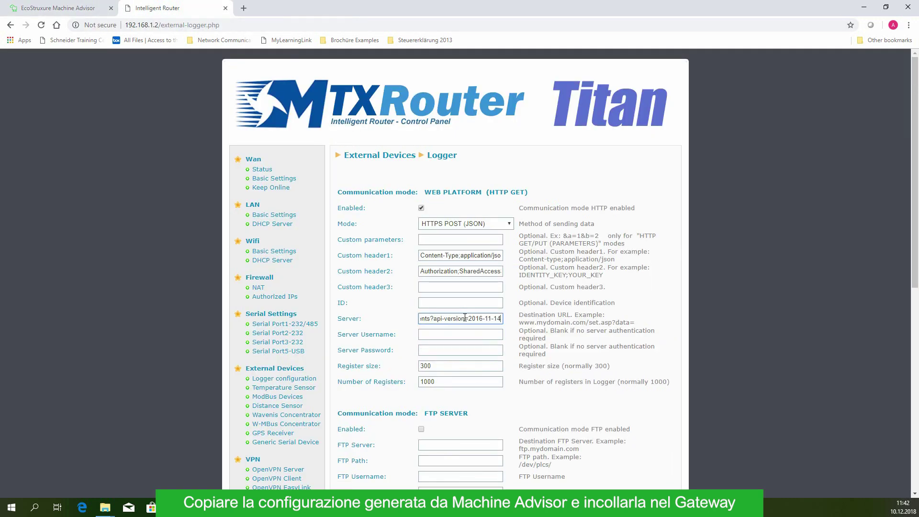
pyautogui.click(528, 409)
# Save the logger configuration and confirm the settings-updated message appears.
pyautogui.scroll(-5, 517, 400)
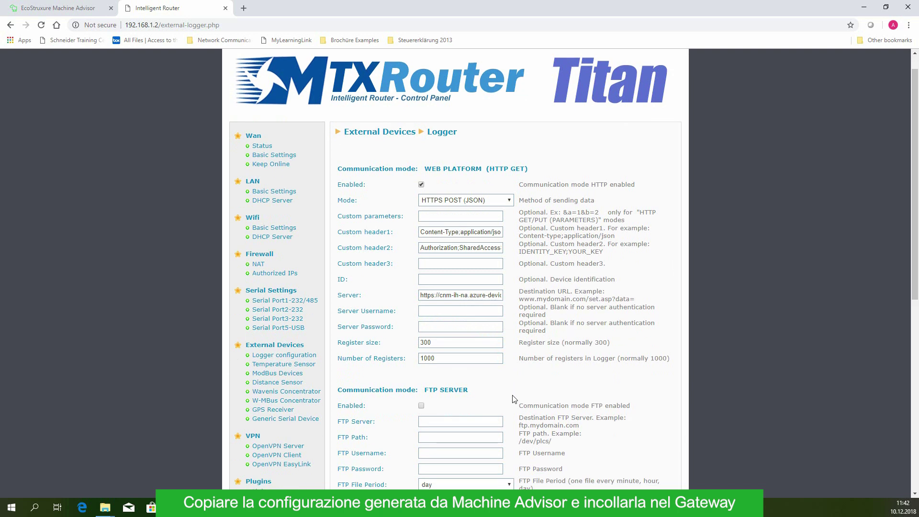
pyautogui.click(352, 388)
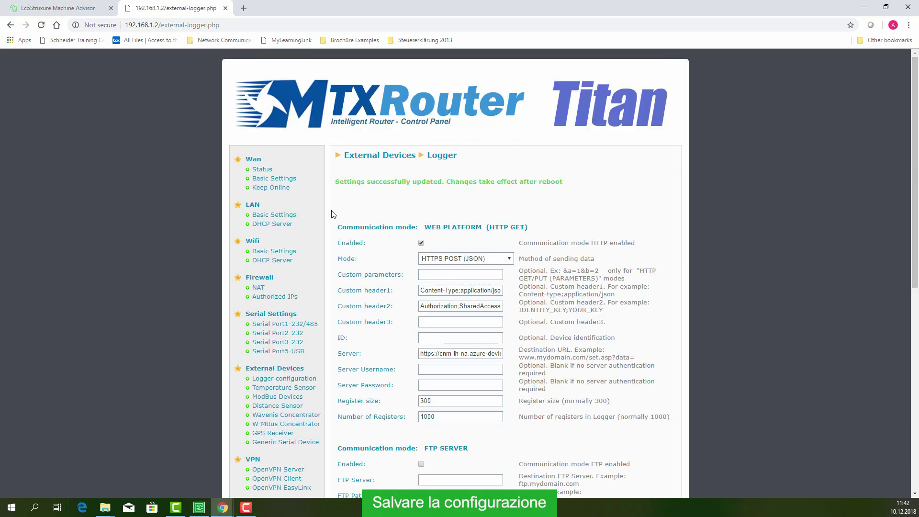
pyautogui.moveTo(336, 182); pyautogui.dragTo(577, 186)
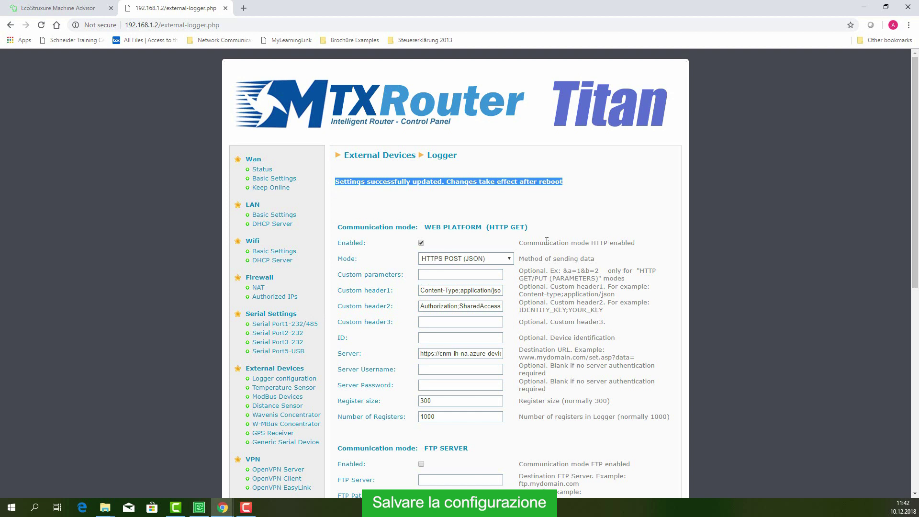
pyautogui.scroll(-3, 547, 241)
pyautogui.click(278, 254)
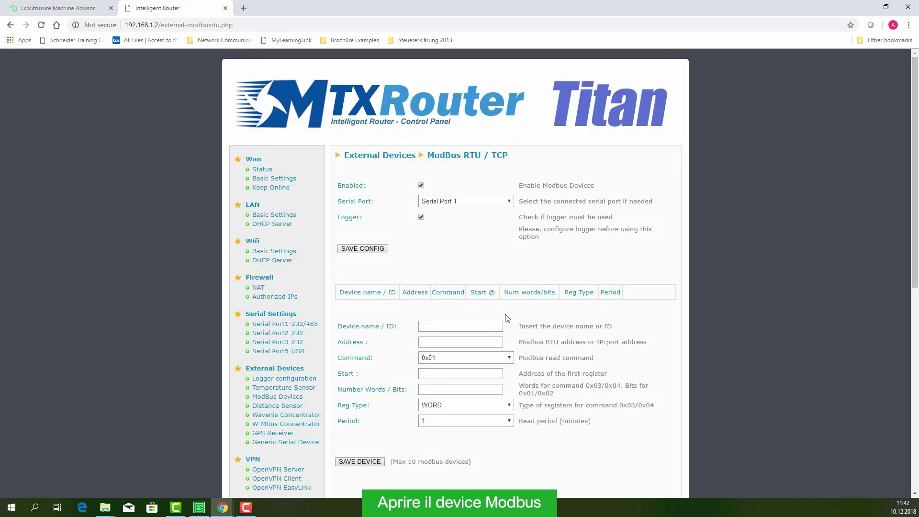
# Enter device name Demo_M241, address 192.168.1.241:502 and read command 0x03.
pyautogui.click(437, 326)
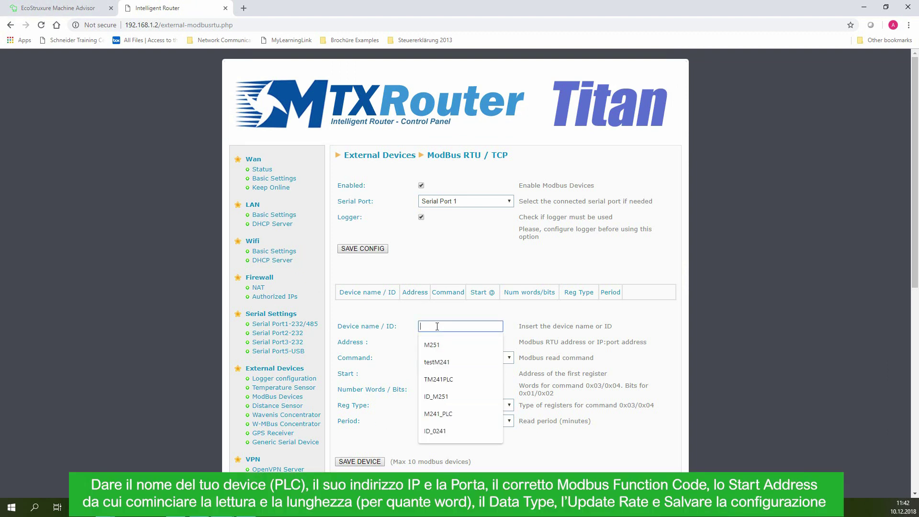
pyautogui.write('Demo_M241')
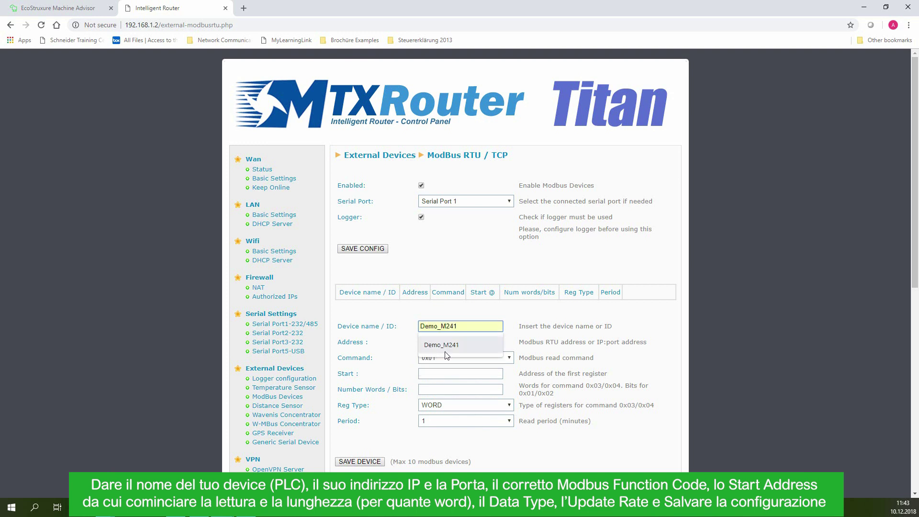
pyautogui.click(446, 345)
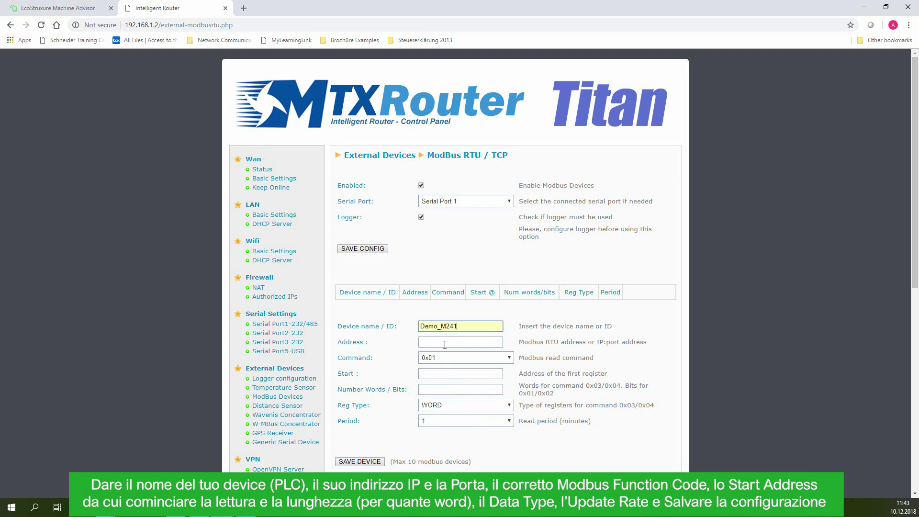
pyautogui.click(460, 342)
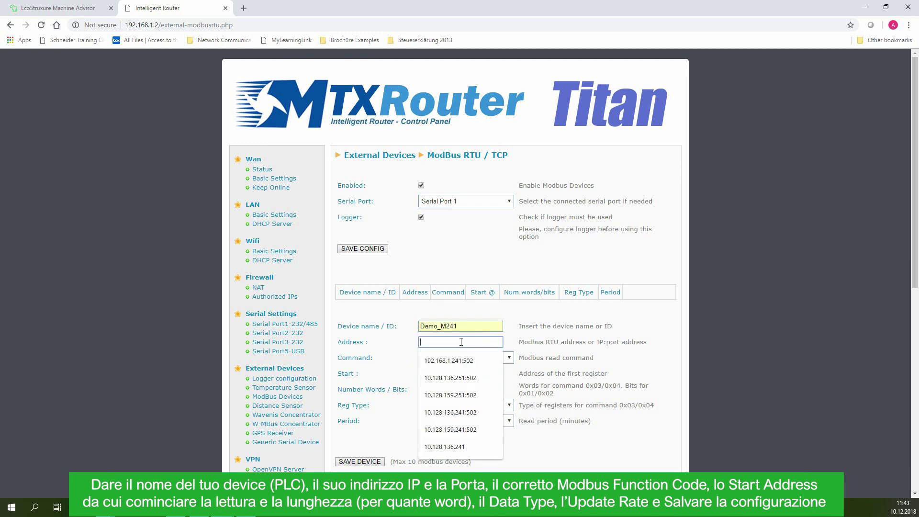
pyautogui.click(449, 358)
pyautogui.click(441, 358)
pyautogui.click(437, 381)
# Set start register 0, 5 words, WORD type and 1-minute period, then save the device.
pyautogui.click(436, 374)
pyautogui.write('0')
pyautogui.click(439, 390)
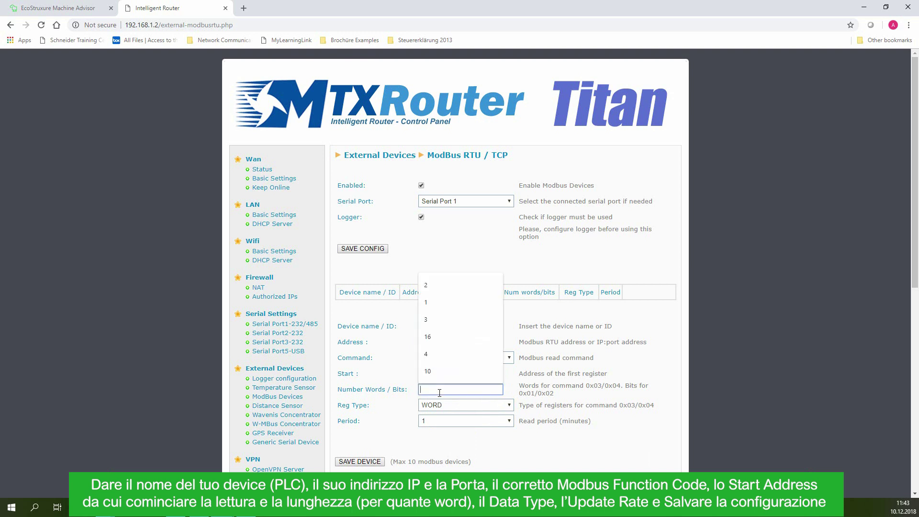
pyautogui.write('5')
pyautogui.click(406, 376)
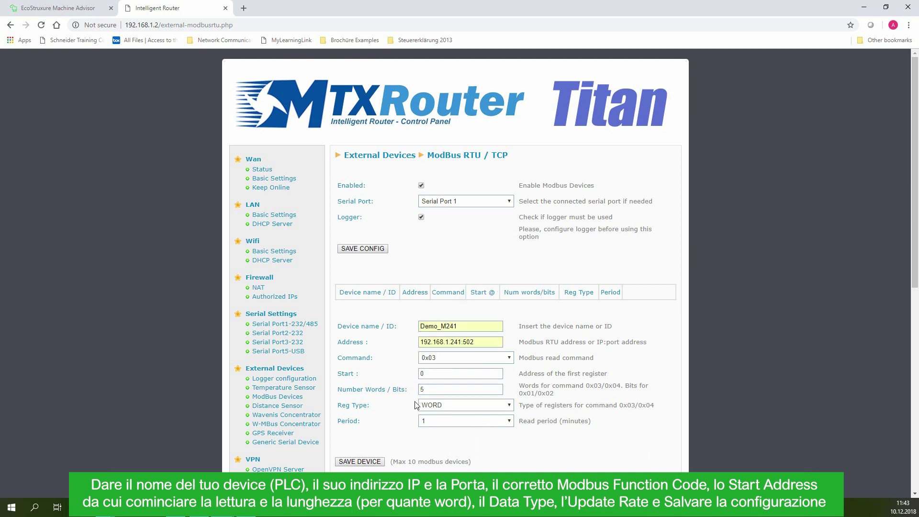
pyautogui.click(457, 406)
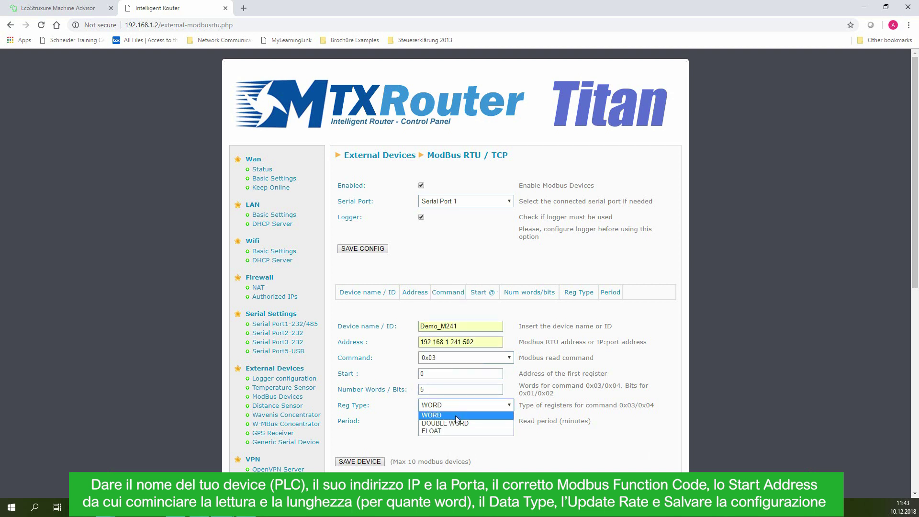
pyautogui.click(455, 415)
pyautogui.click(511, 425)
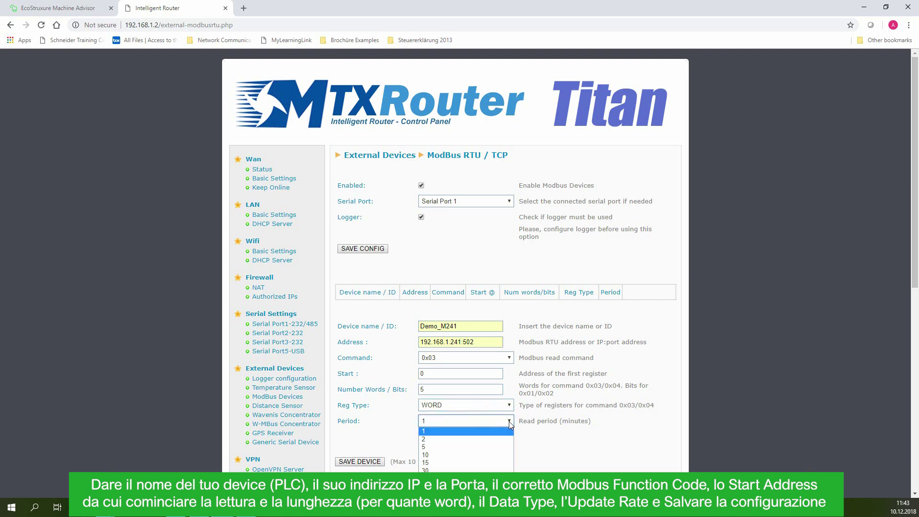
pyautogui.click(510, 431)
pyautogui.click(369, 468)
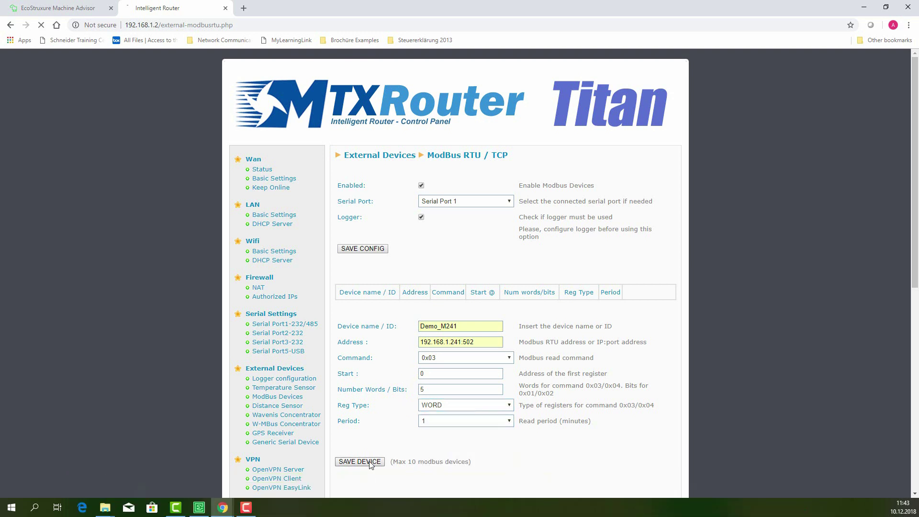
# Fill a second Demo_M241 request at 192.168.1.241:502 with command 0x03 starting at register 10.
pyautogui.click(430, 335)
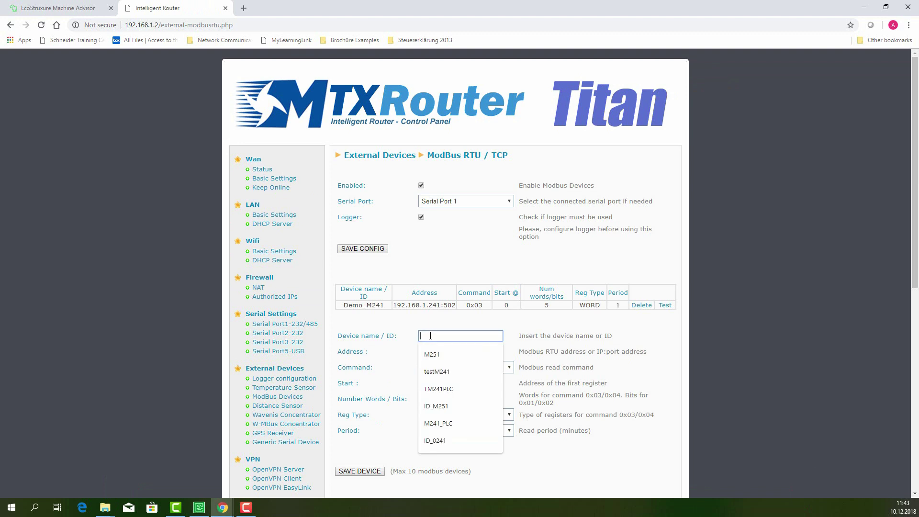
pyautogui.write('Demo_M241')
pyautogui.click(462, 355)
pyautogui.click(461, 356)
pyautogui.click(455, 372)
pyautogui.click(455, 368)
pyautogui.click(450, 393)
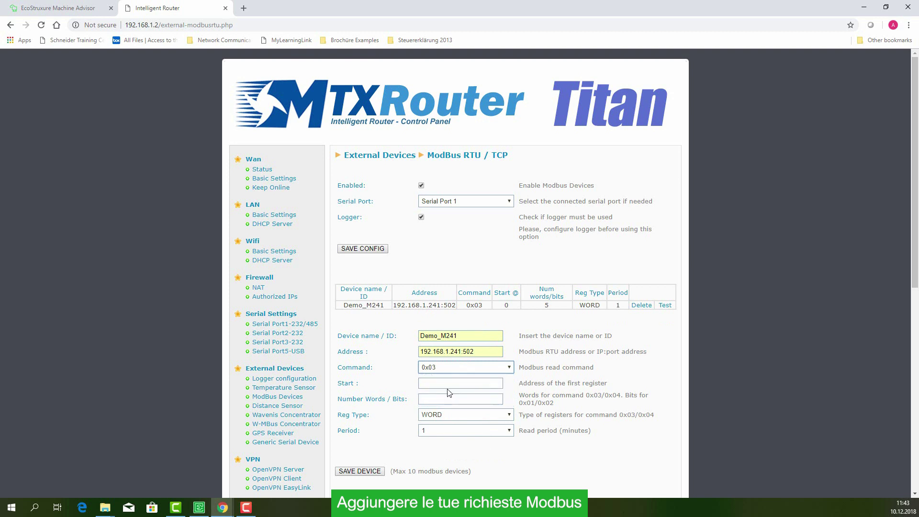
pyautogui.click(438, 384)
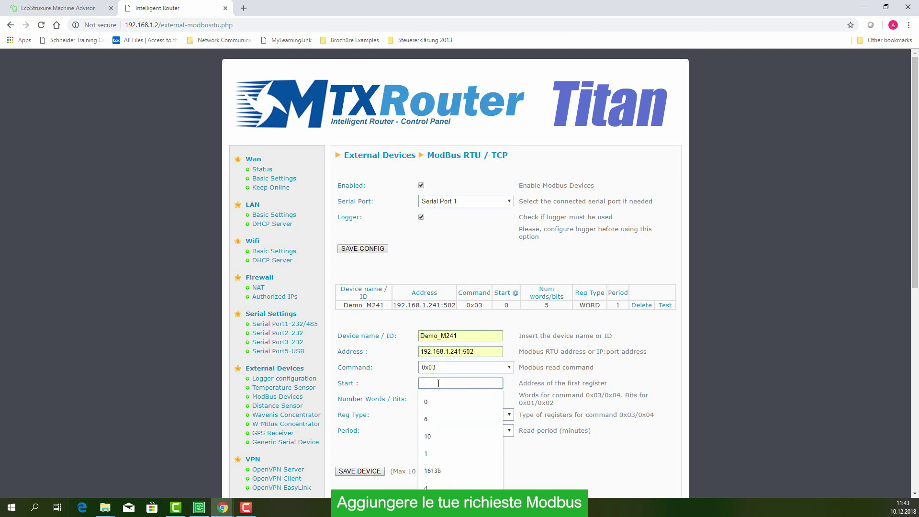
pyautogui.write('10')
pyautogui.click(394, 387)
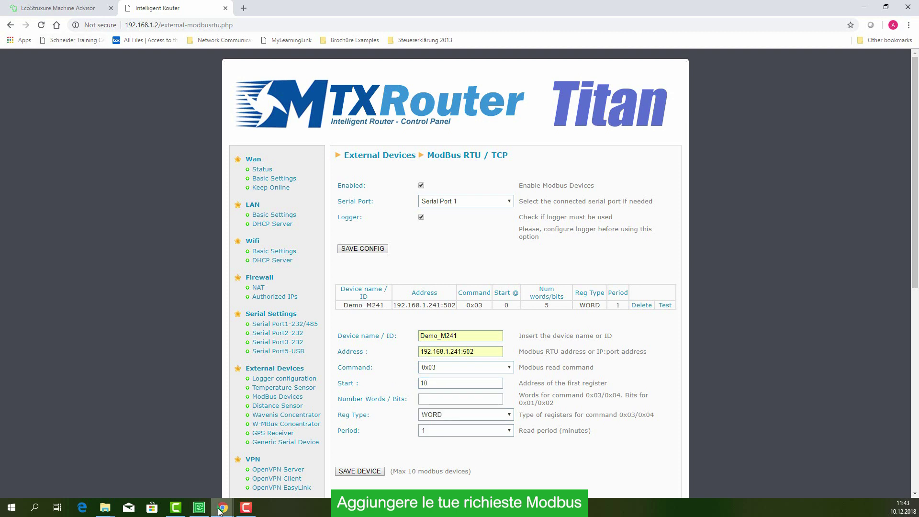
pyautogui.click(199, 508)
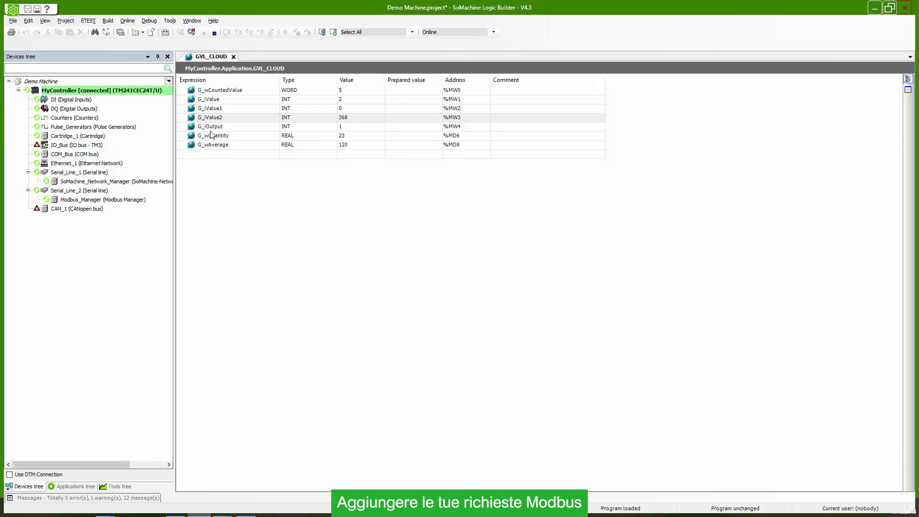
# Look up G_wQuantity's address %MD6 in GVL_CLOUD, then start changing the router's start register from 10.
pyautogui.click(213, 137)
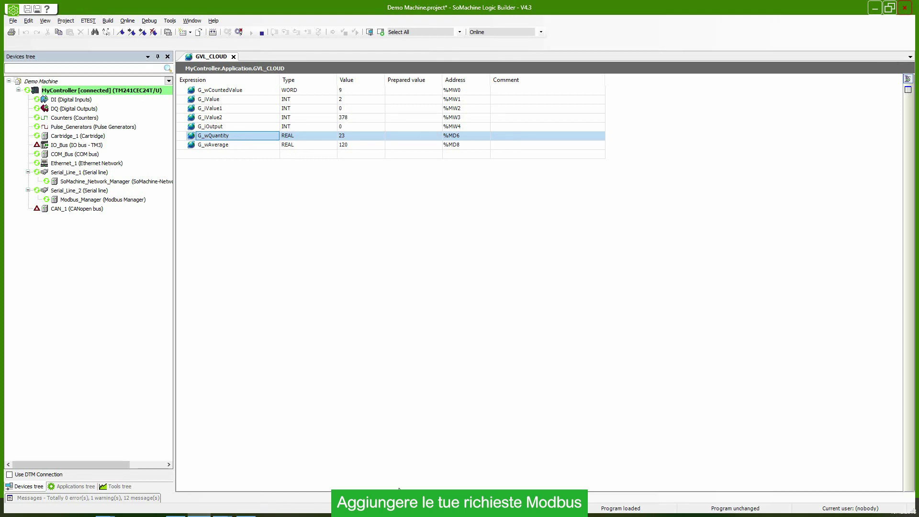
pyautogui.click(874, 8)
pyautogui.click(441, 383)
pyautogui.press('BackSpace')
# Make the second request start at register 12 and read 2 FLOAT words.
pyautogui.write('2')
pyautogui.click(429, 400)
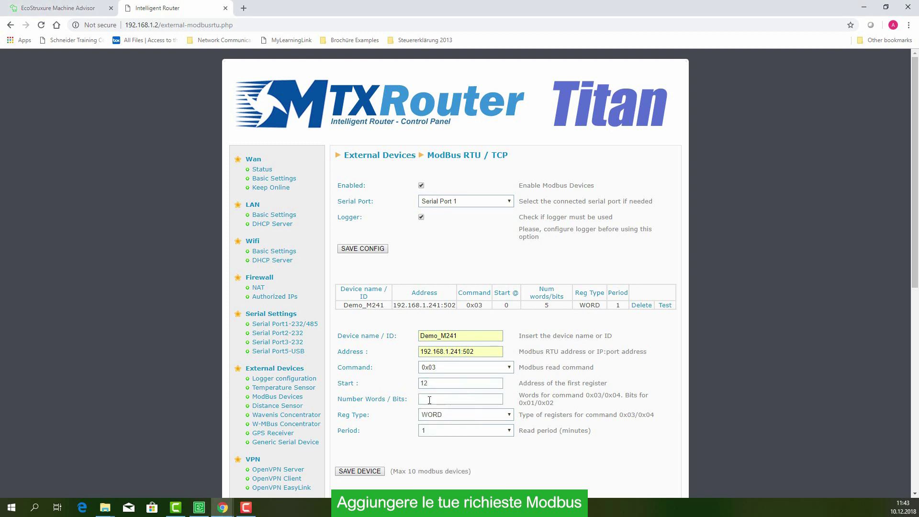
pyautogui.write('2')
pyautogui.click(382, 381)
pyautogui.click(451, 420)
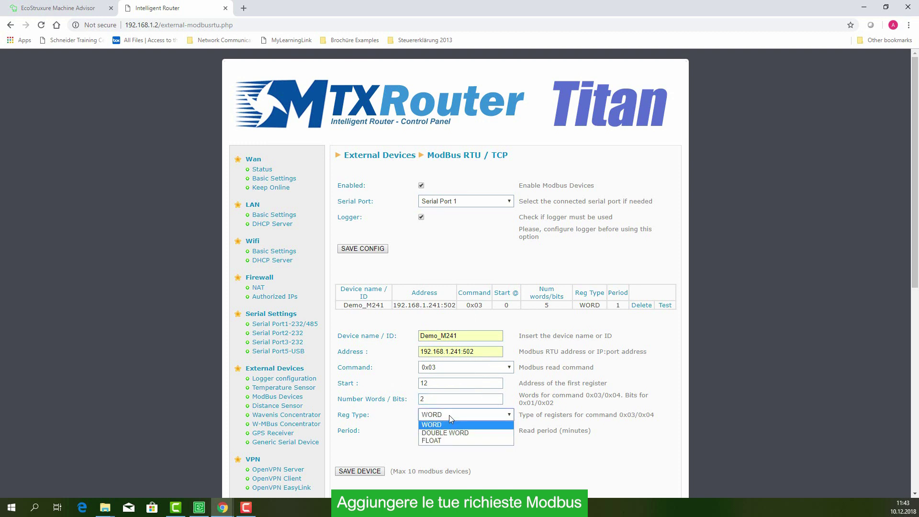
pyautogui.click(445, 441)
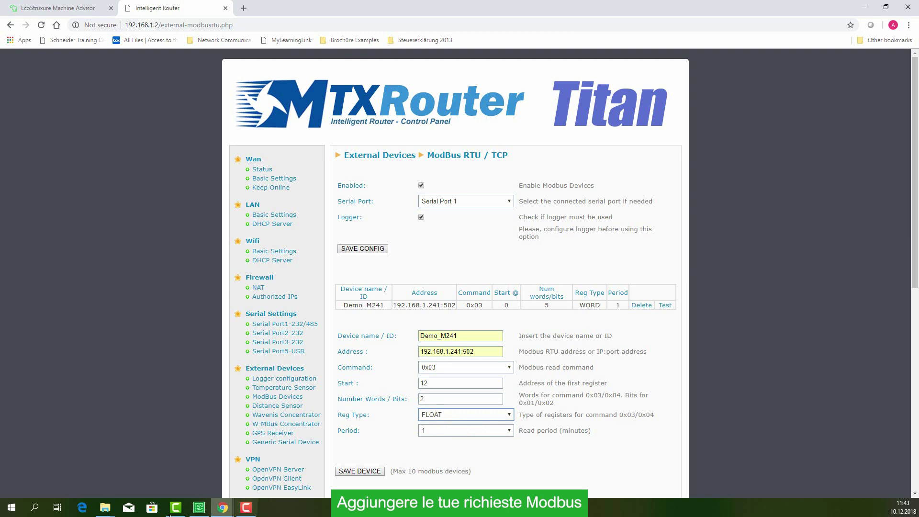
pyautogui.click(201, 509)
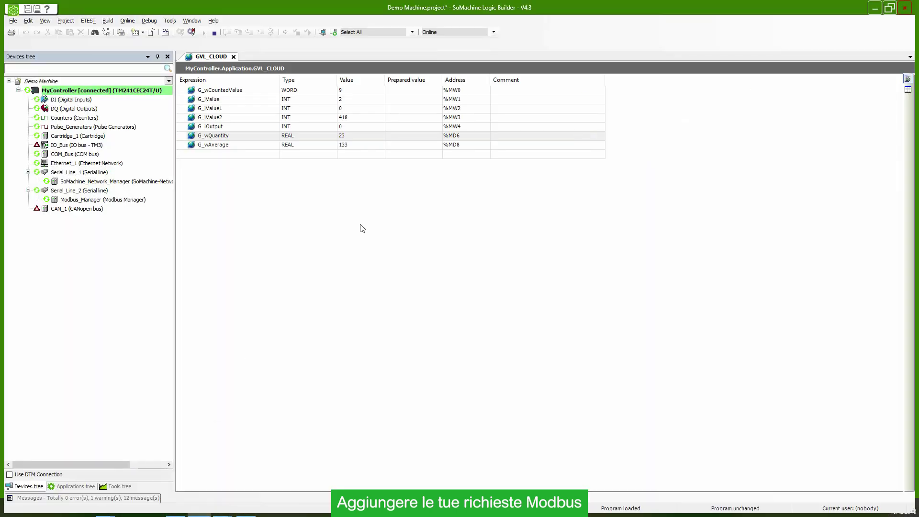
# Confirm G_wQuantity and G_wAverage are REAL and check their addresses in GVL_CLOUD.
pyautogui.click(476, 138)
pyautogui.click(294, 137)
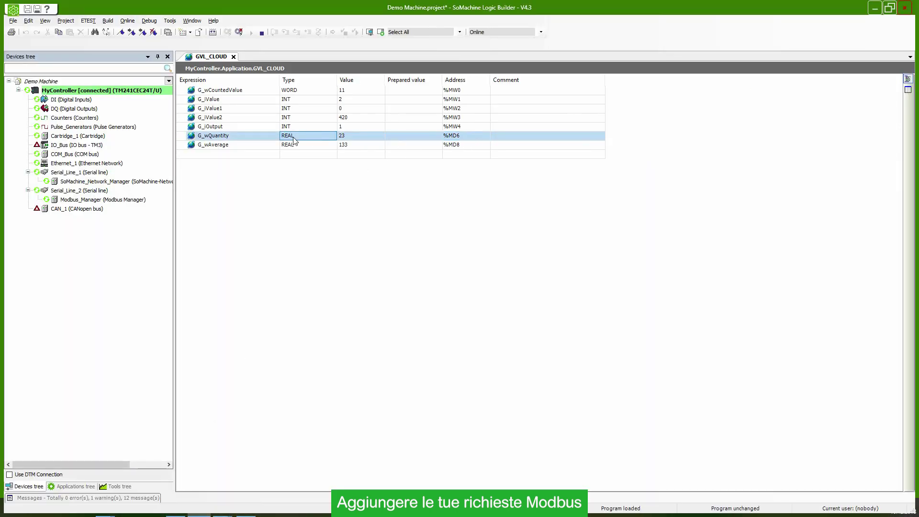
pyautogui.click(297, 145)
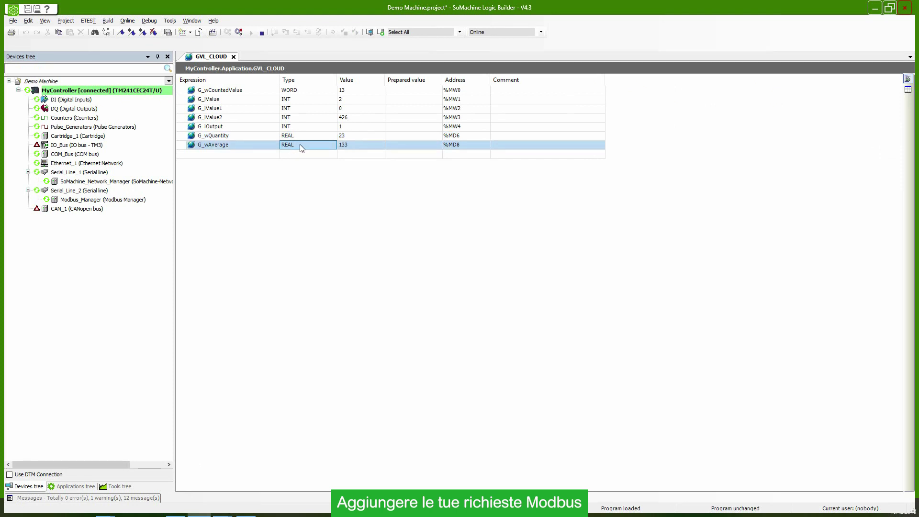
pyautogui.click(455, 148)
pyautogui.click(875, 8)
# Save the previous FLOAT request and start a Demo_M241 entry at 192.168.1.241:502 using command 0x03.
pyautogui.click(373, 473)
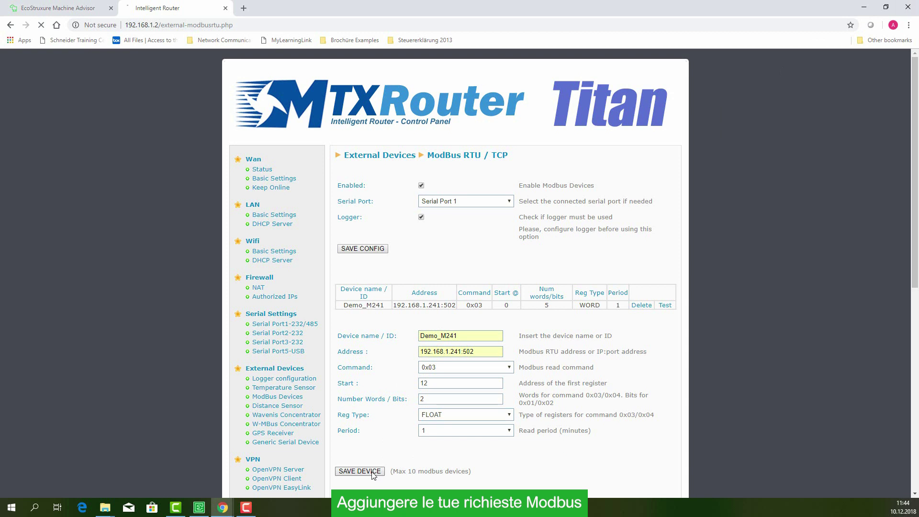
pyautogui.click(462, 345)
pyautogui.write('de')
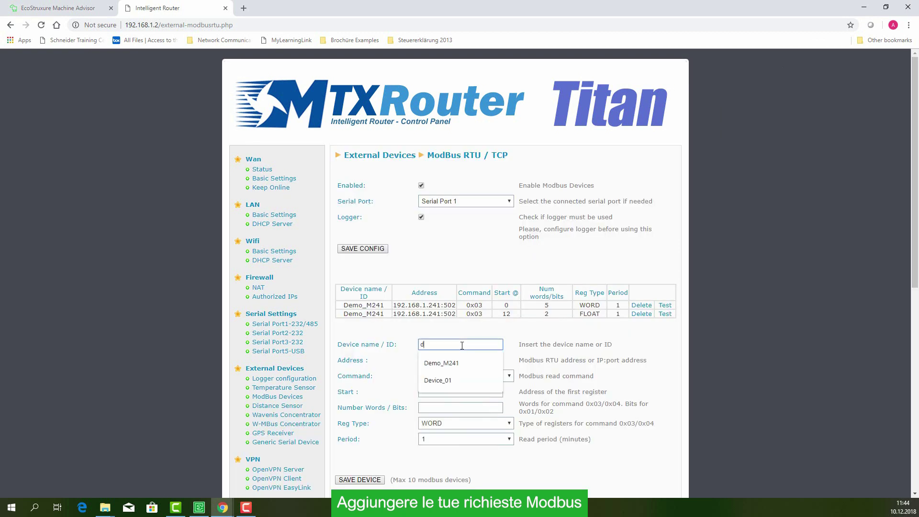
pyautogui.click(480, 360)
pyautogui.click(467, 362)
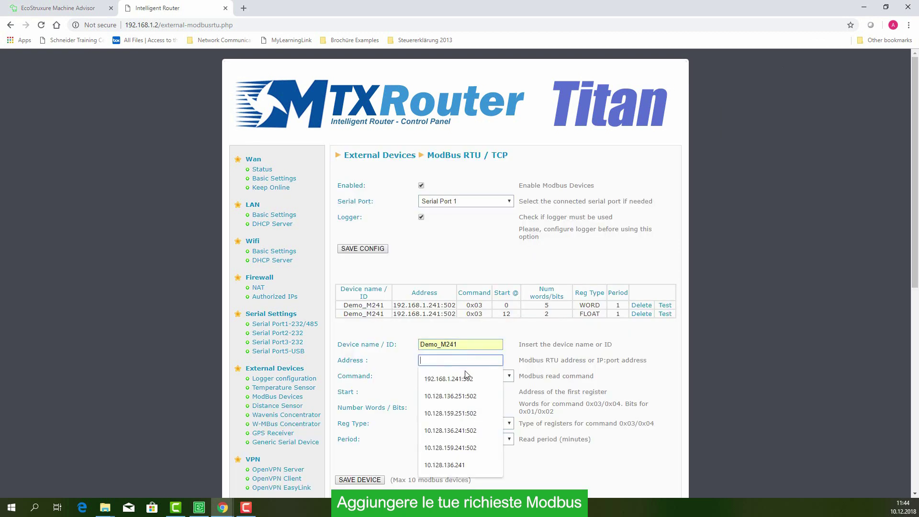
pyautogui.click(467, 374)
pyautogui.click(462, 375)
pyautogui.click(450, 406)
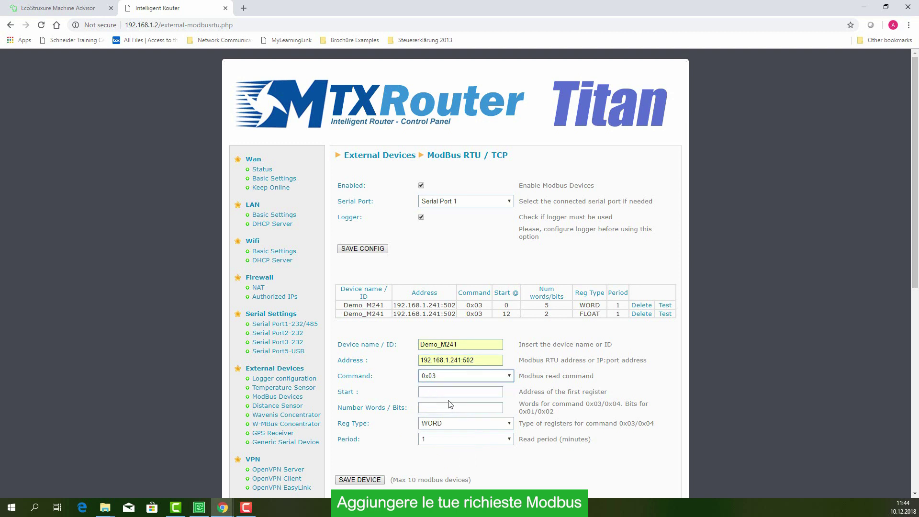
# Read 2 FLOAT words from start register 16 and save the device entry.
pyautogui.click(444, 392)
pyautogui.write('1')
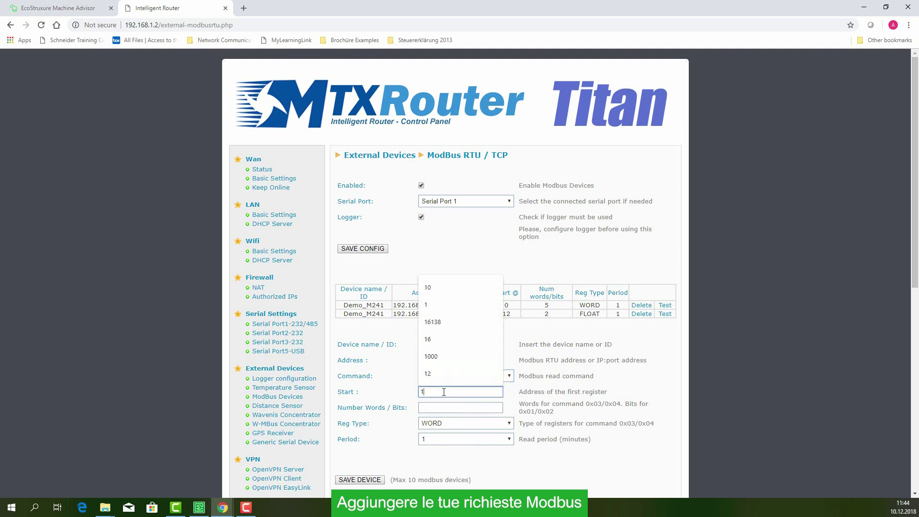
pyautogui.write('6')
pyautogui.click(392, 395)
pyautogui.click(443, 406)
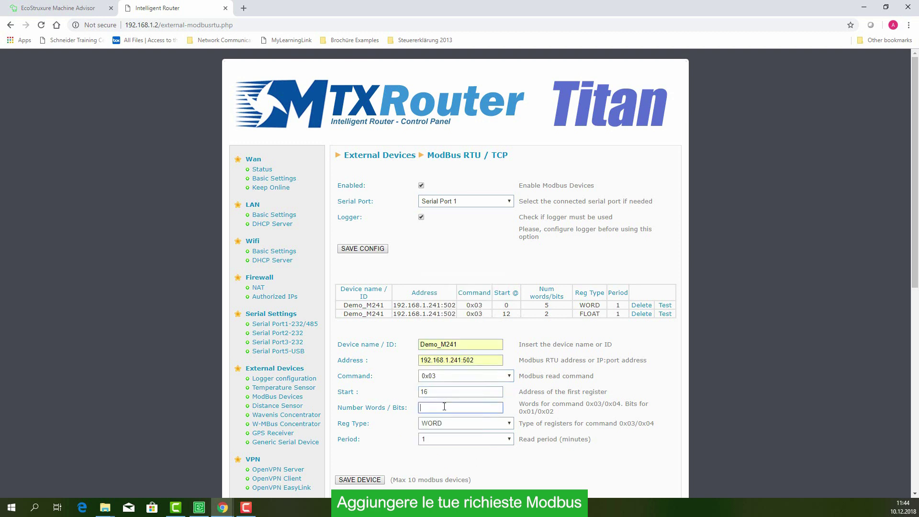
pyautogui.write('2')
pyautogui.click(453, 427)
pyautogui.click(431, 449)
pyautogui.click(360, 480)
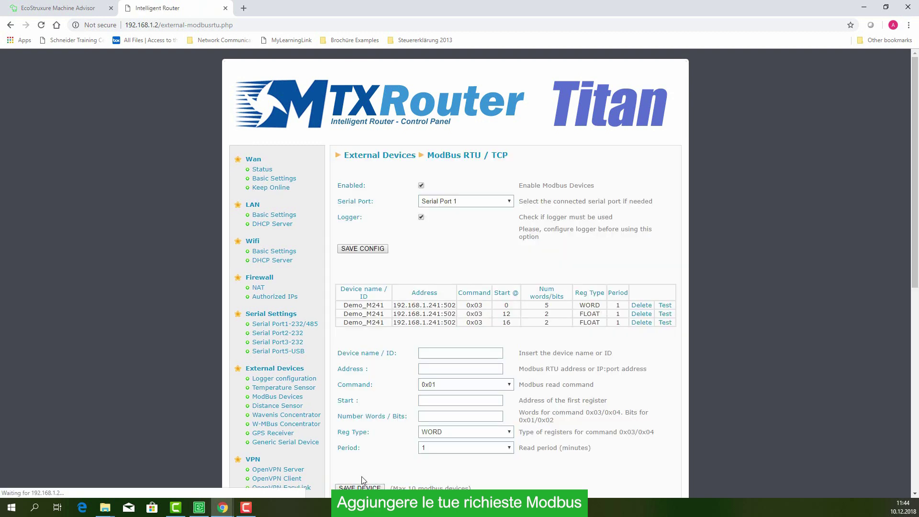
# Reboot the router from the Reboot page under Other.
pyautogui.scroll(-5, 509, 393)
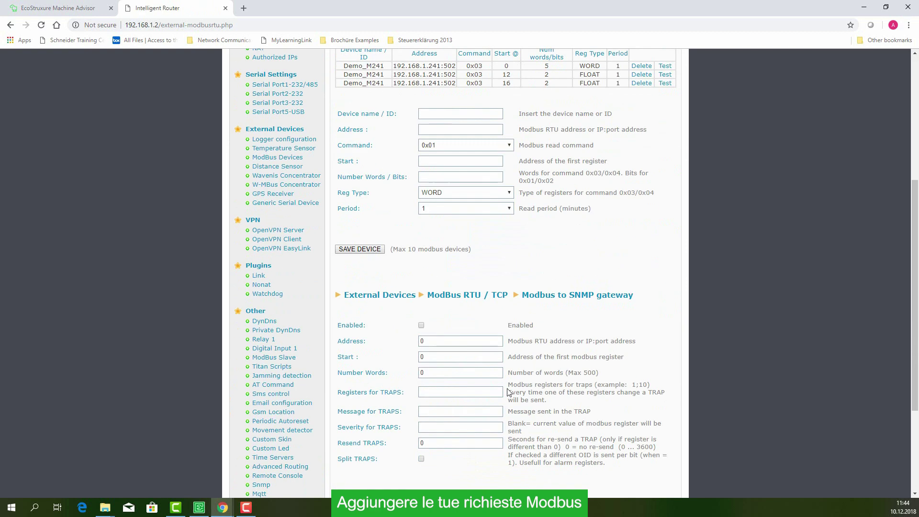
pyautogui.scroll(-3, 509, 393)
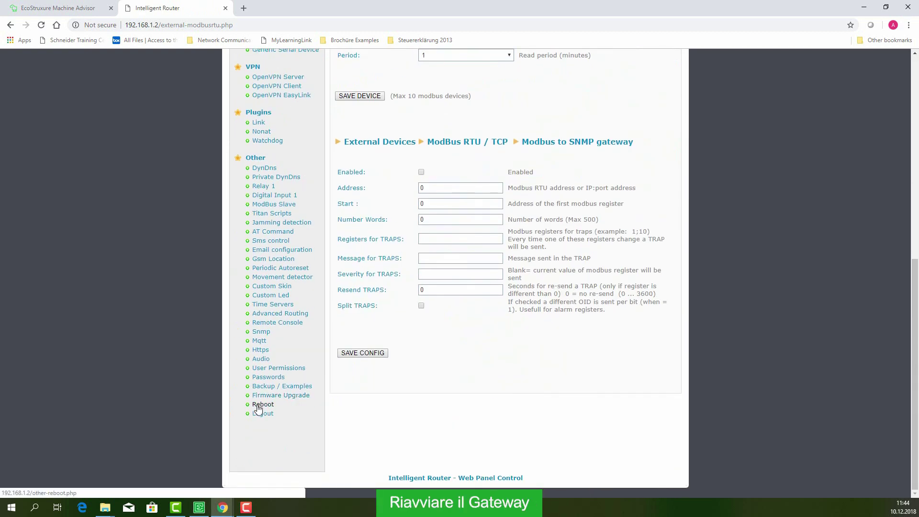
pyautogui.click(263, 406)
pyautogui.click(353, 202)
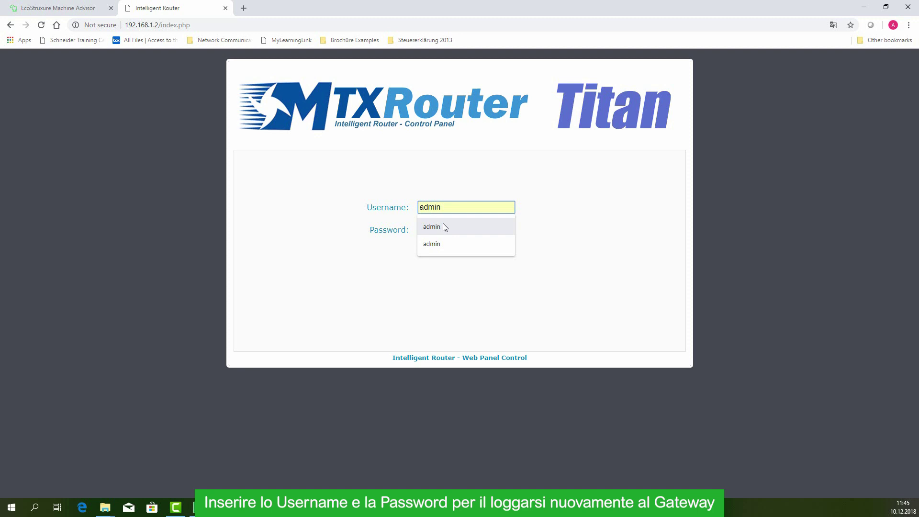
# Log back in with the saved admin credentials to reach the Wan Status page.
pyautogui.click(438, 227)
pyautogui.click(439, 226)
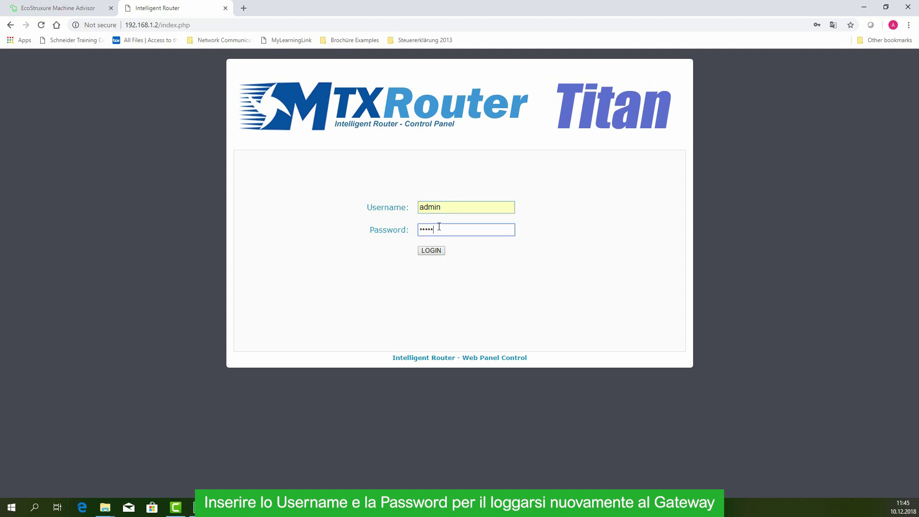
pyautogui.click(431, 251)
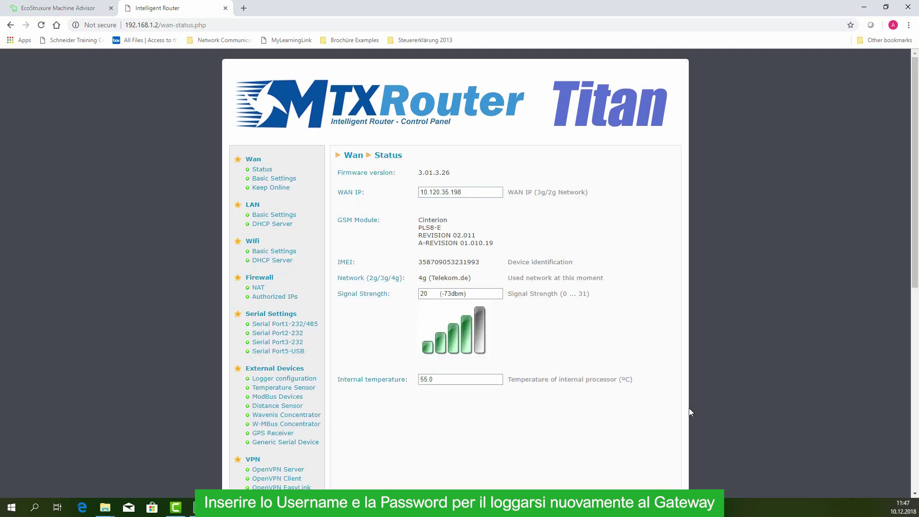
pyautogui.scroll(-1, 194, 196)
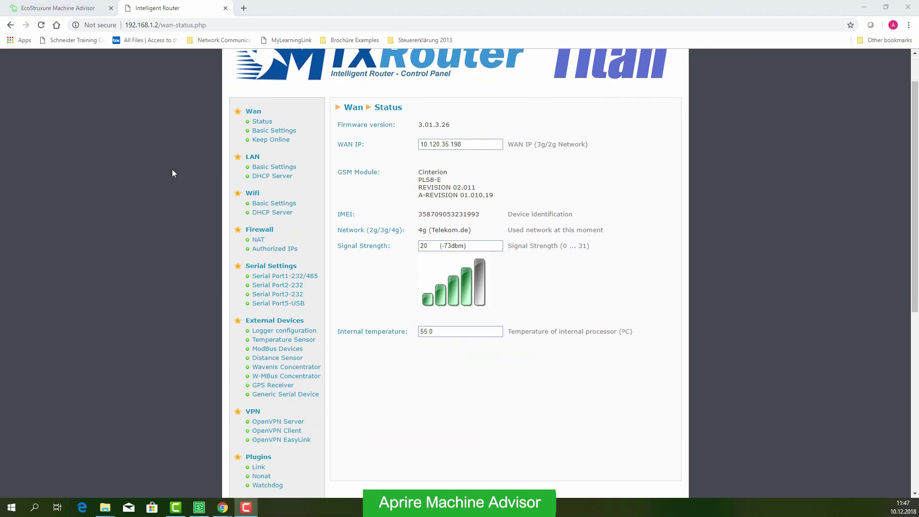
# Switch back to Machine Advisor and list My DEMO Machine's seven Demo_M241 register values.
pyautogui.click(64, 6)
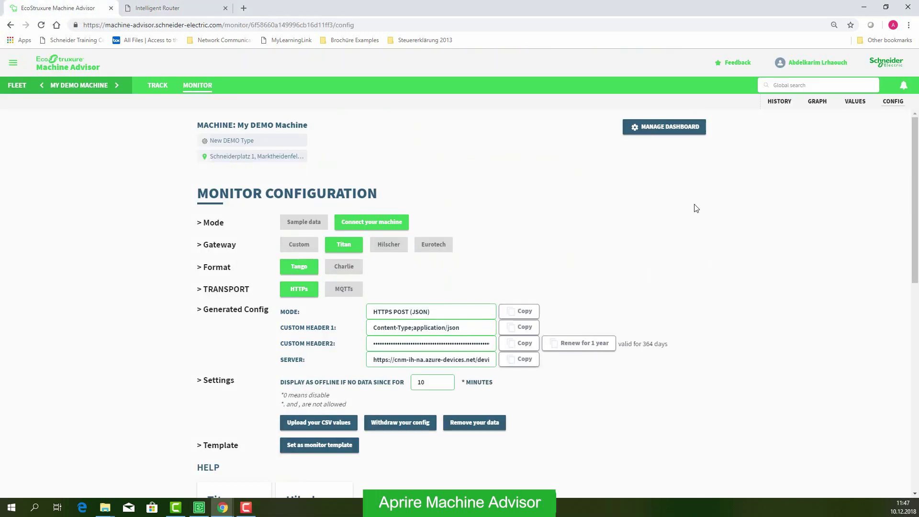
pyautogui.click(855, 102)
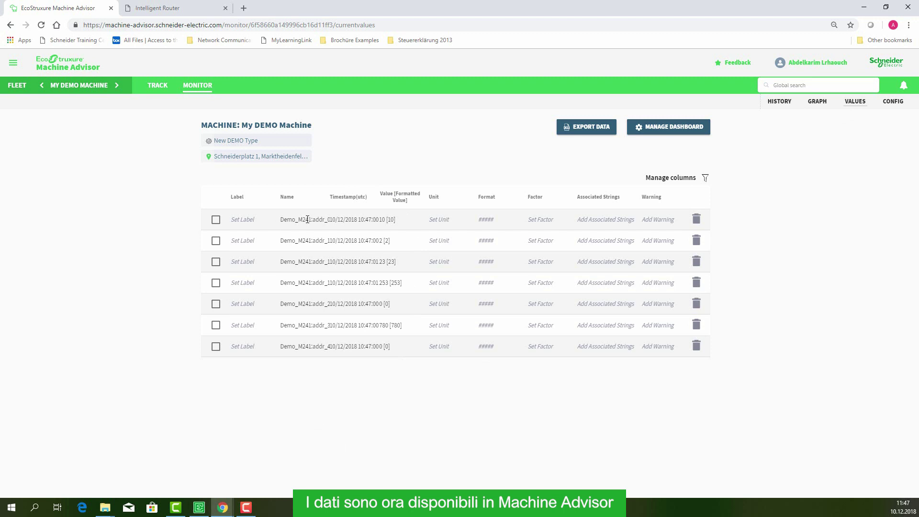
pyautogui.moveTo(286, 220); pyautogui.dragTo(389, 369)
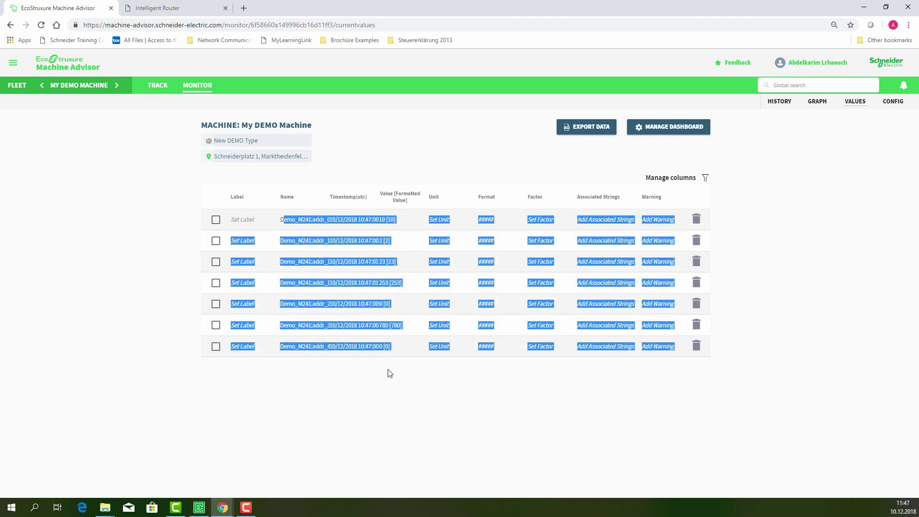
pyautogui.click(705, 178)
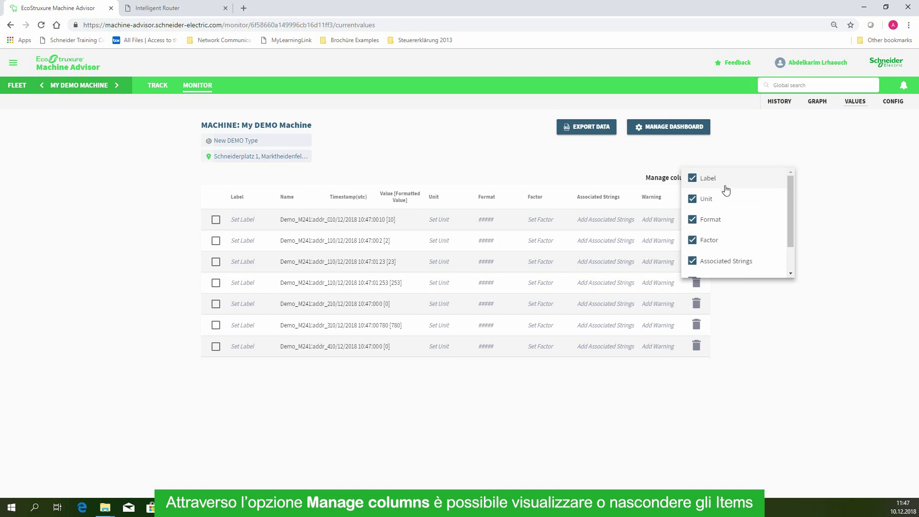
# Hide the Format column and start labelling Demo_M241:addr_0 as Counted Values.
pyautogui.click(731, 221)
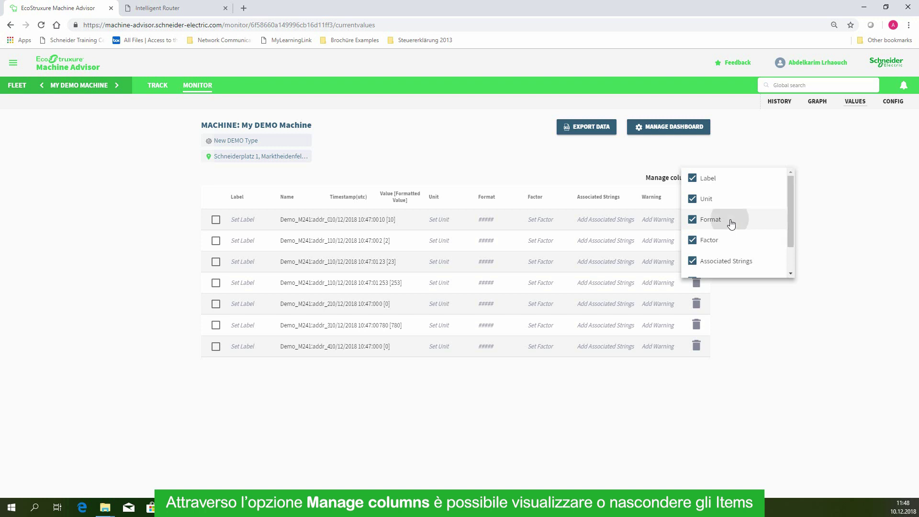
pyautogui.scroll(-1, 731, 224)
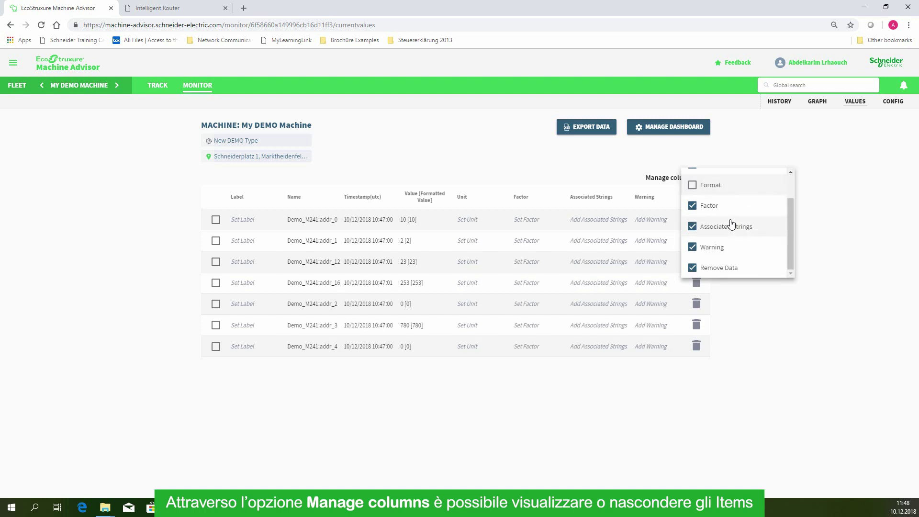
pyautogui.moveTo(791, 255); pyautogui.dragTo(794, 200)
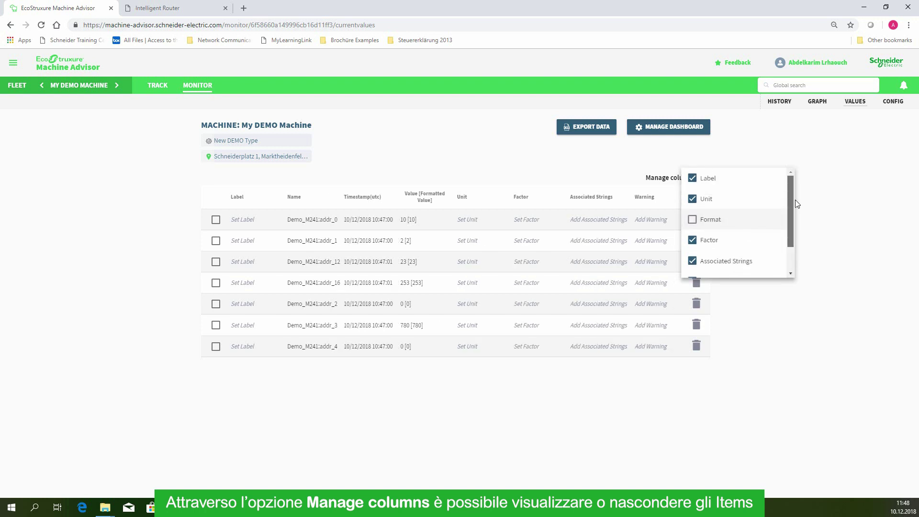
pyautogui.click(762, 291)
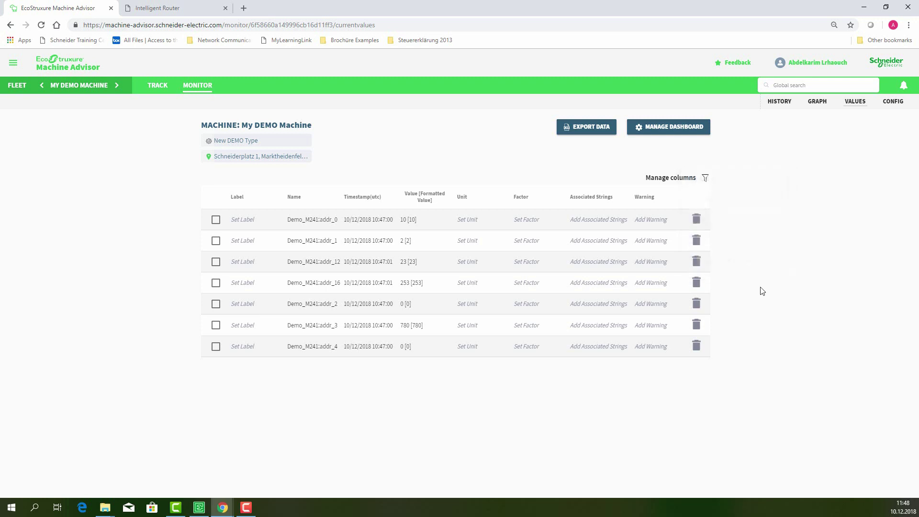
pyautogui.click(241, 221)
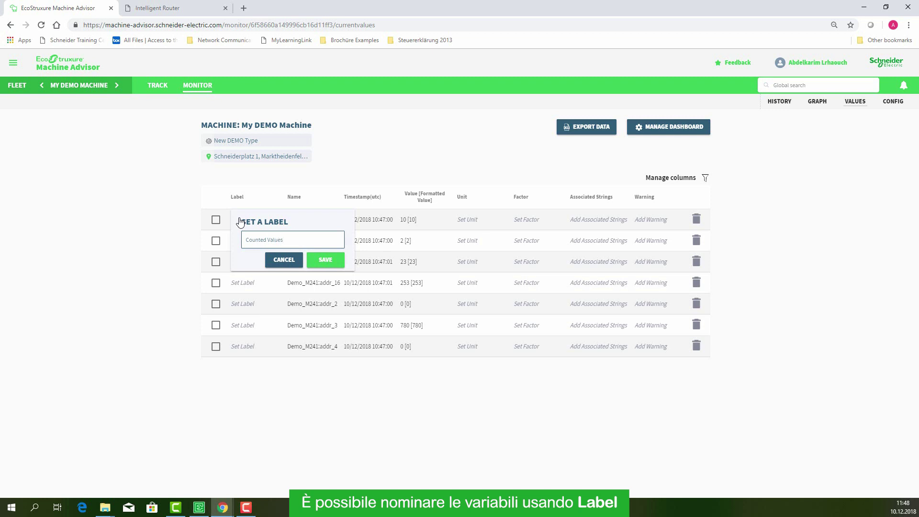
# Save the Counted Values label on addr_0 and label addr_12 as Quantity.
pyautogui.click(322, 260)
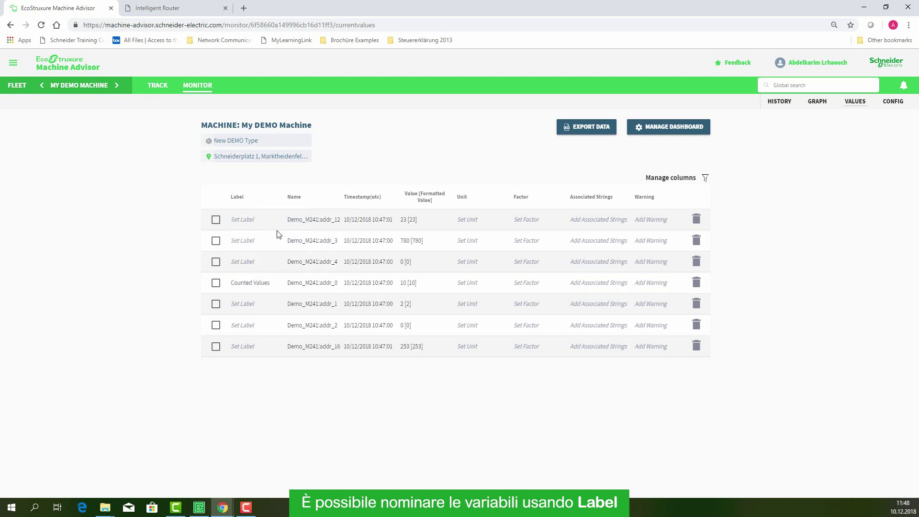
pyautogui.click(254, 222)
pyautogui.write('Quanti')
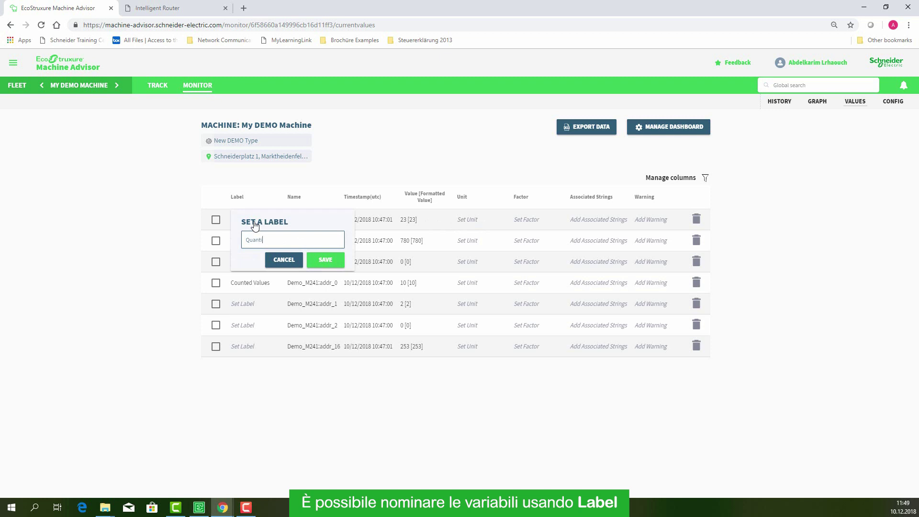
pyautogui.write('ty')
pyautogui.click(324, 259)
# Add a 0 to 200 warning range on Quantity.
pyautogui.click(665, 224)
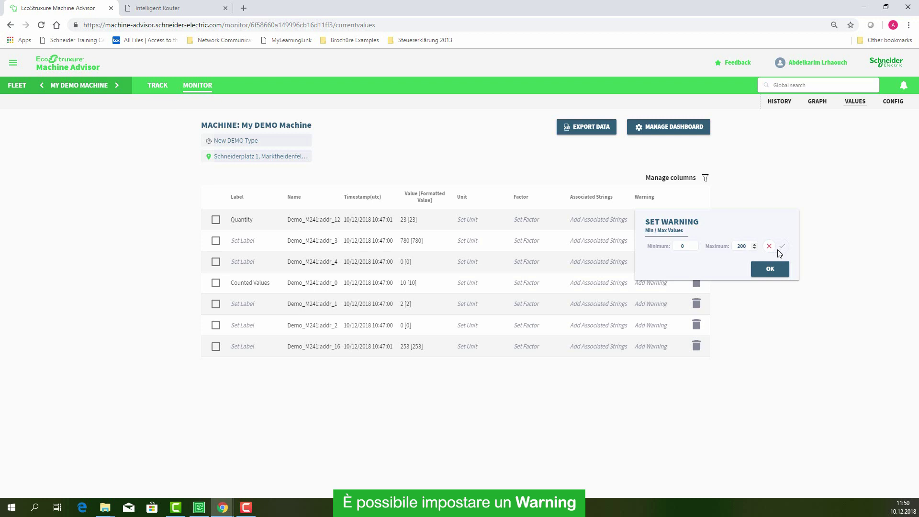
pyautogui.click(764, 272)
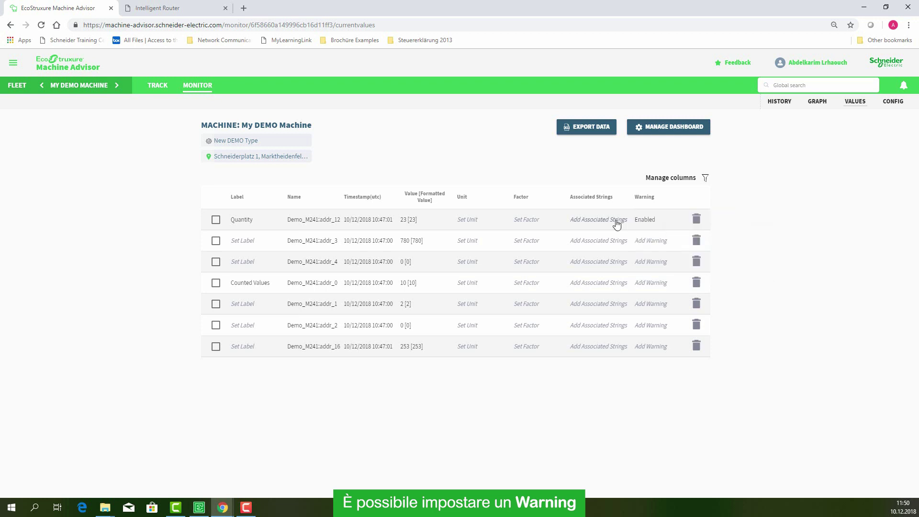
pyautogui.click(603, 263)
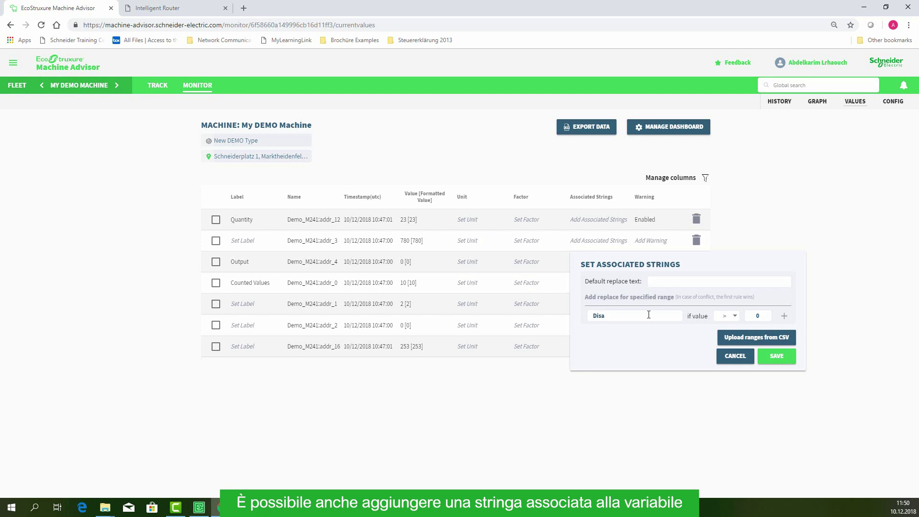
# Map Output value =1 to Enabled and =0 to Disabled, then save the strings.
pyautogui.click(724, 317)
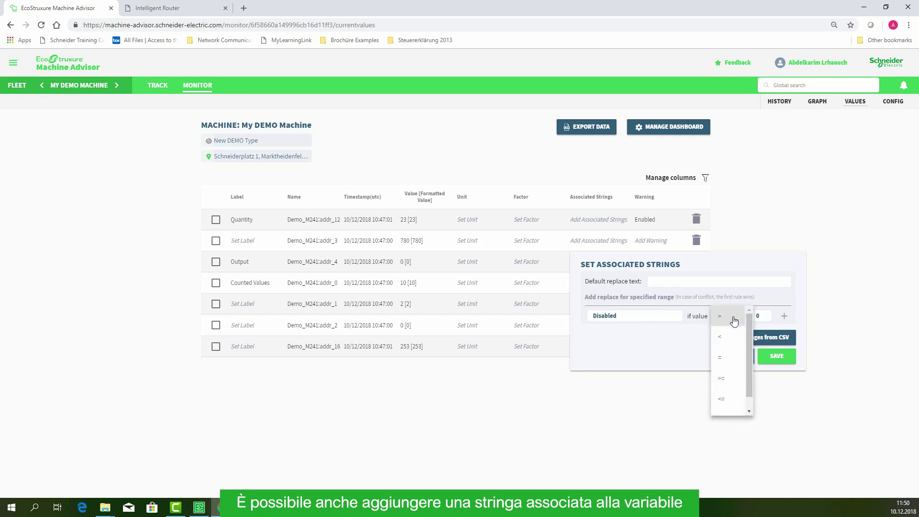
pyautogui.click(784, 315)
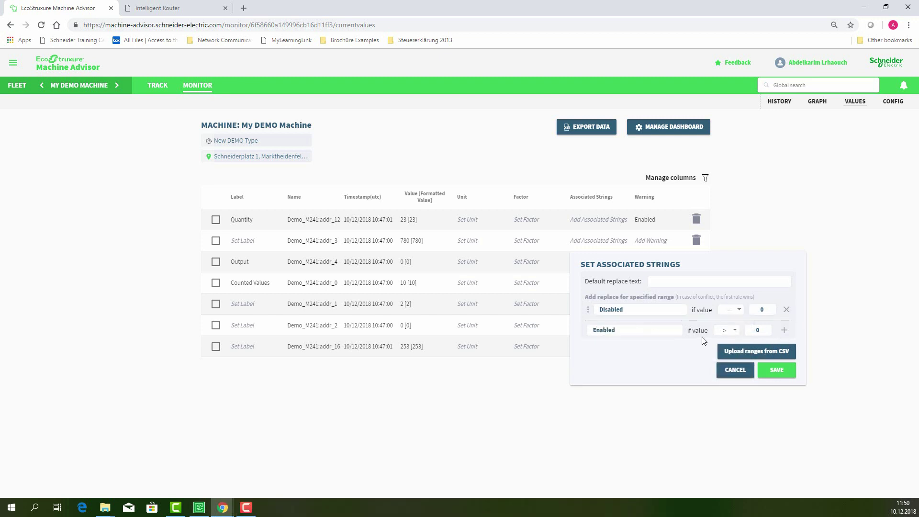
pyautogui.click(737, 331)
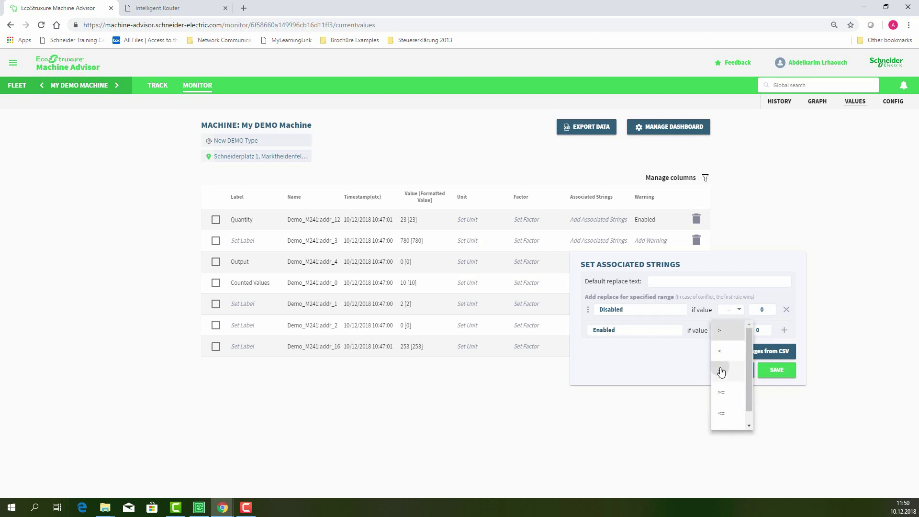
pyautogui.click(722, 372)
pyautogui.click(783, 330)
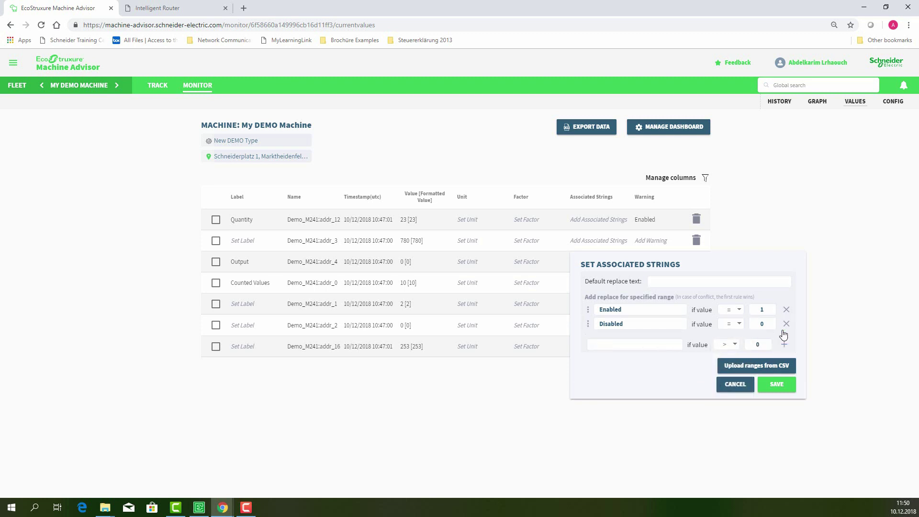
pyautogui.click(779, 381)
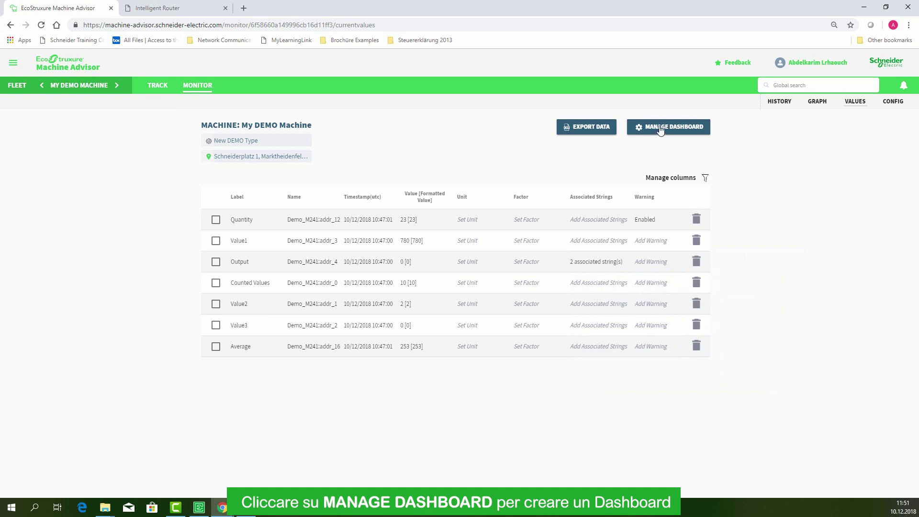
# Create a dashboard titled 'Demo Dashboard' and open its empty page.
pyautogui.click(660, 130)
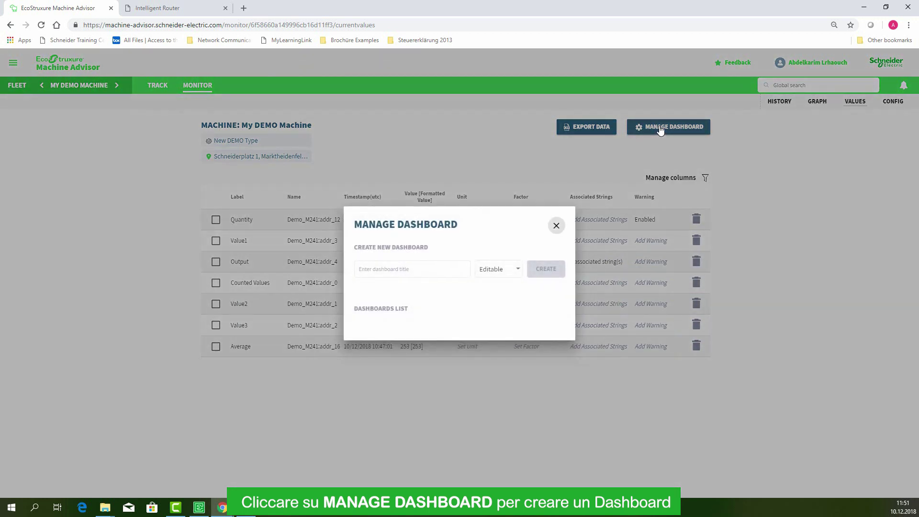
pyautogui.click(418, 274)
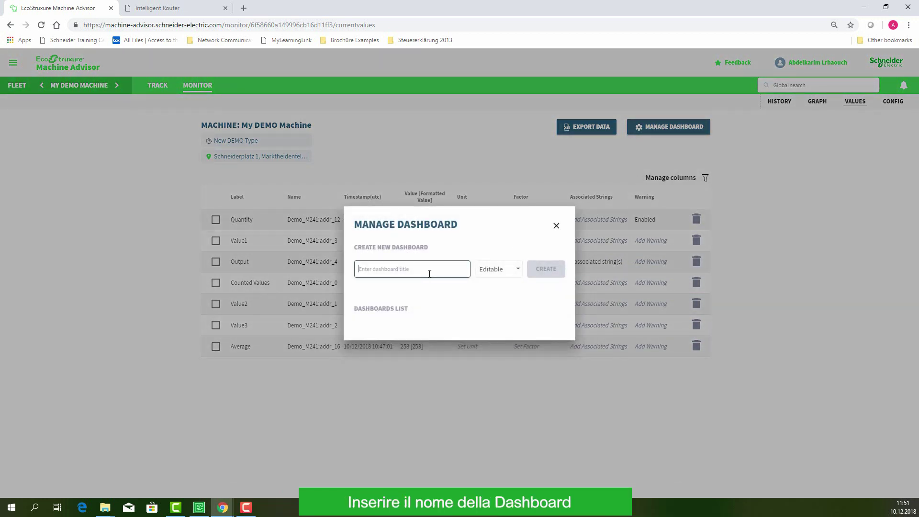
pyautogui.write('Ne')
pyautogui.press('BackSpace')
pyautogui.press('BackSpace')
pyautogui.write('Dem')
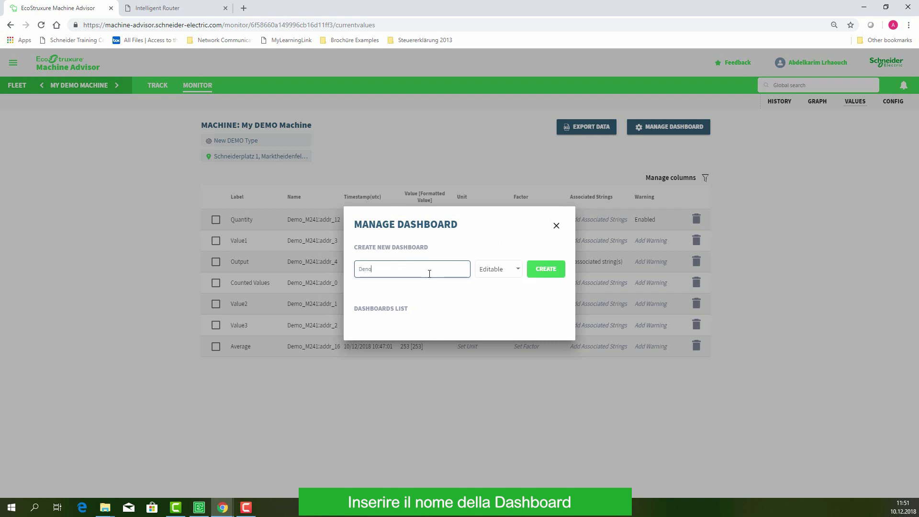
pyautogui.click(549, 272)
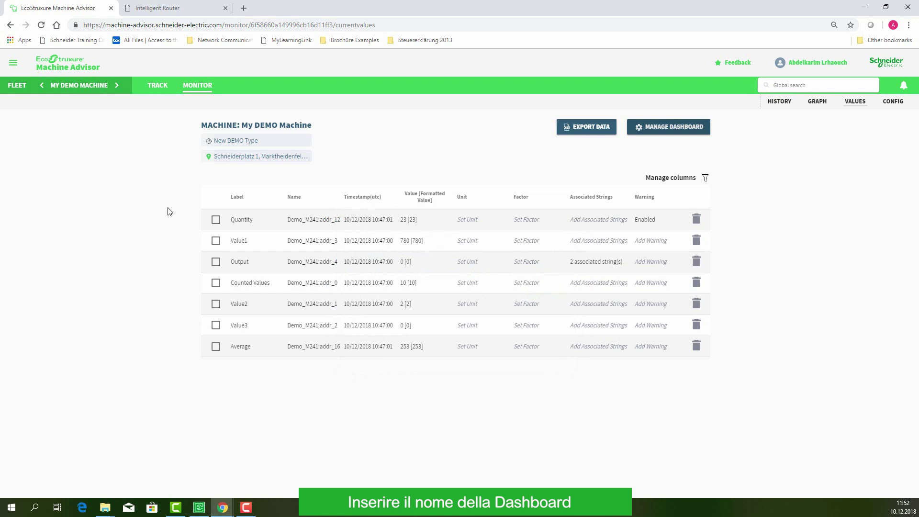
pyautogui.click(37, 102)
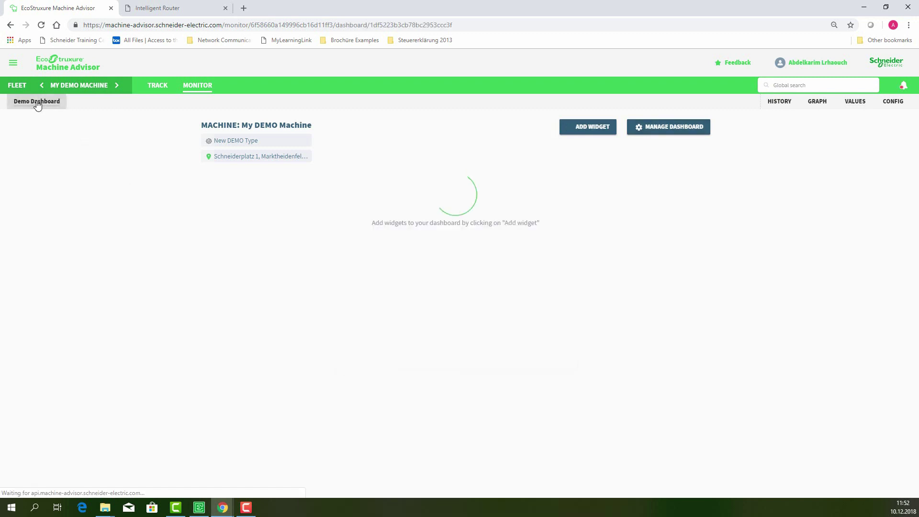
# Place VALUE widgets on the dashboard and set the first one to show Value1.
pyautogui.click(589, 130)
pyautogui.moveTo(37, 246); pyautogui.dragTo(283, 240)
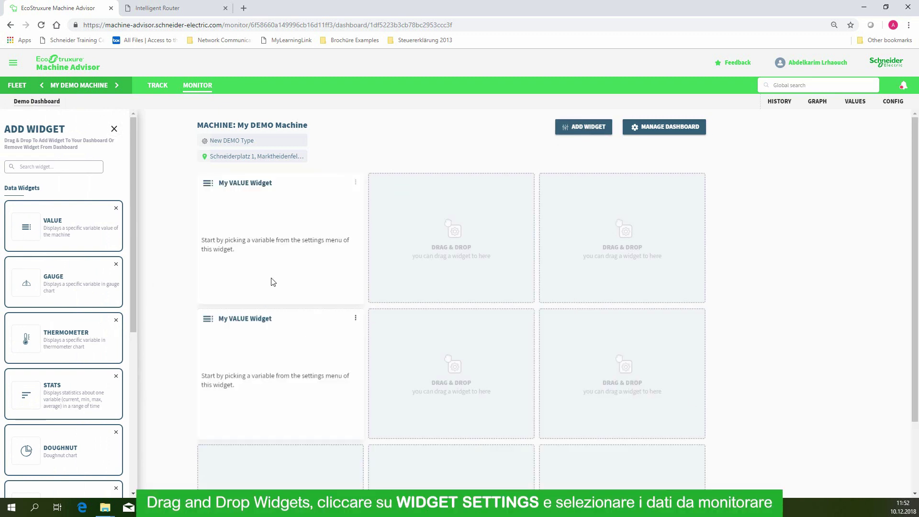
pyautogui.click(356, 183)
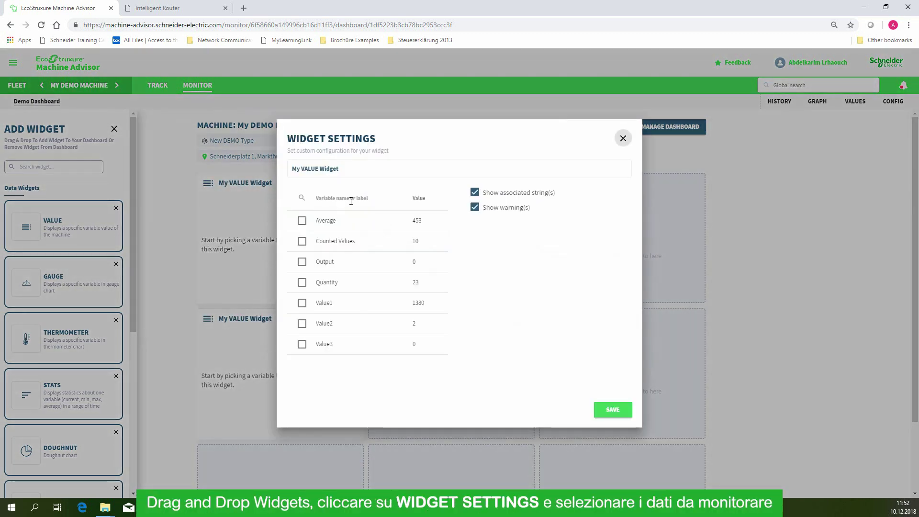
pyautogui.click(302, 304)
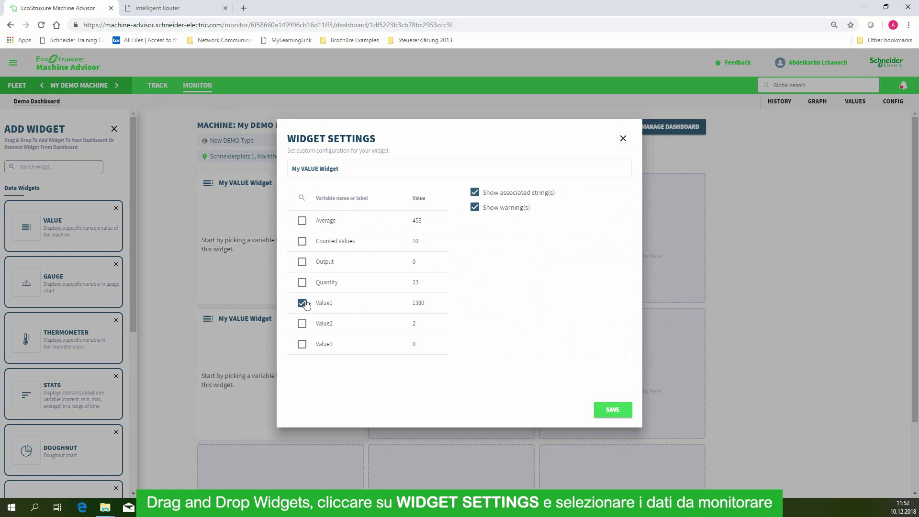
pyautogui.click(610, 410)
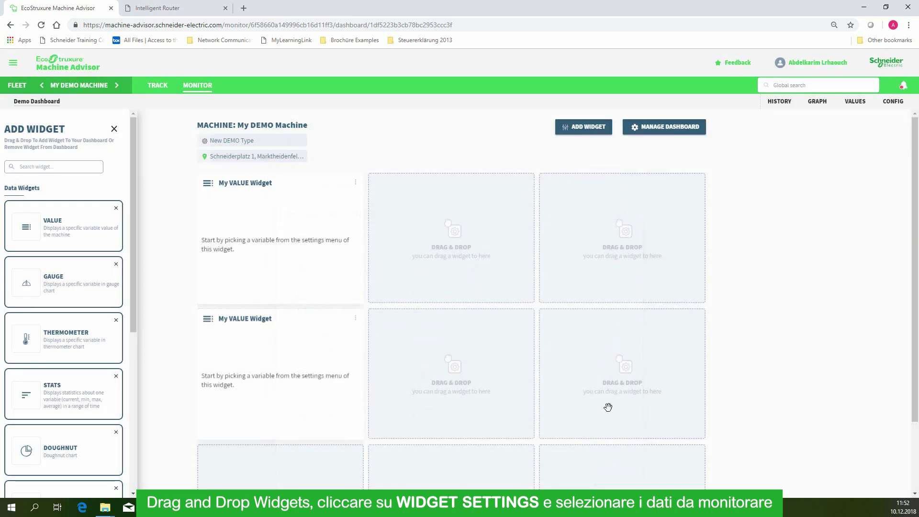
# Move the second value widget to the top-middle slot and set it to Value2.
pyautogui.moveTo(331, 320); pyautogui.dragTo(439, 216)
pyautogui.moveTo(265, 183)
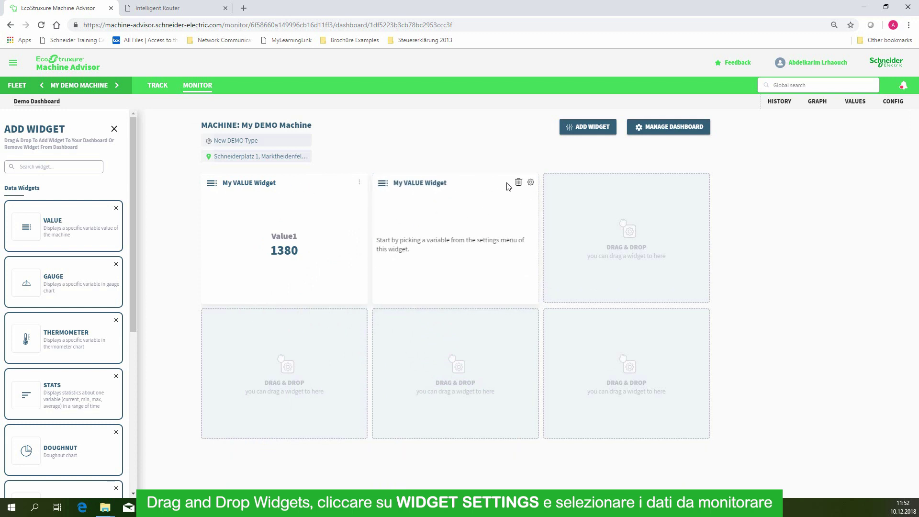
pyautogui.click(531, 183)
pyautogui.click(302, 323)
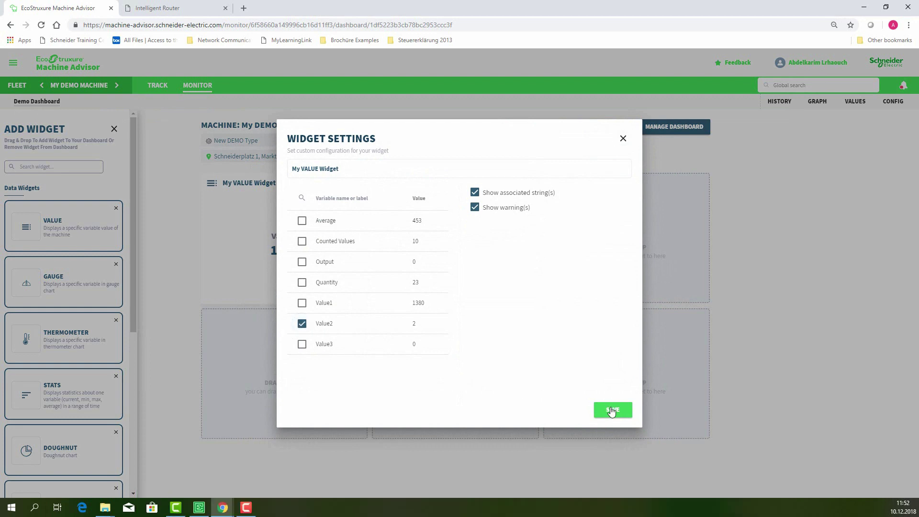
pyautogui.click(611, 410)
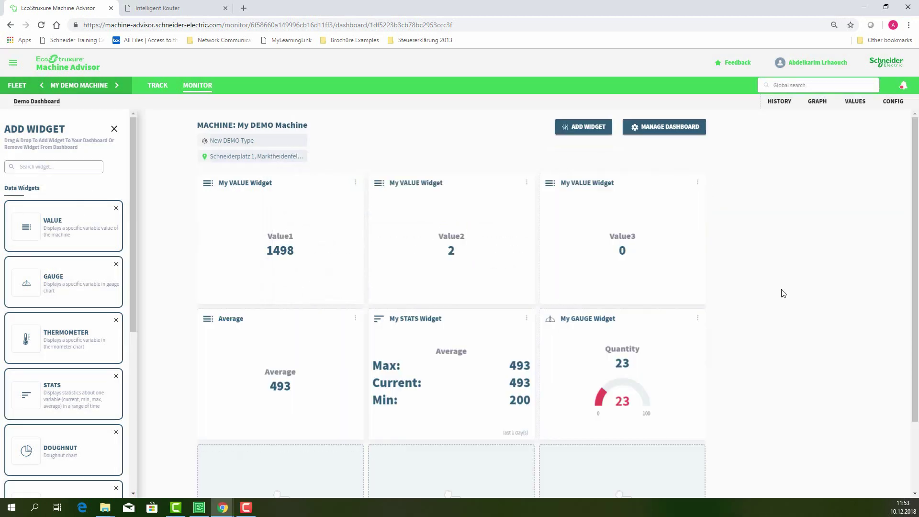
# Show the History of Counted Values, readings 10 and 13, for 05/12/2018–10/12/2018.
pyautogui.click(772, 104)
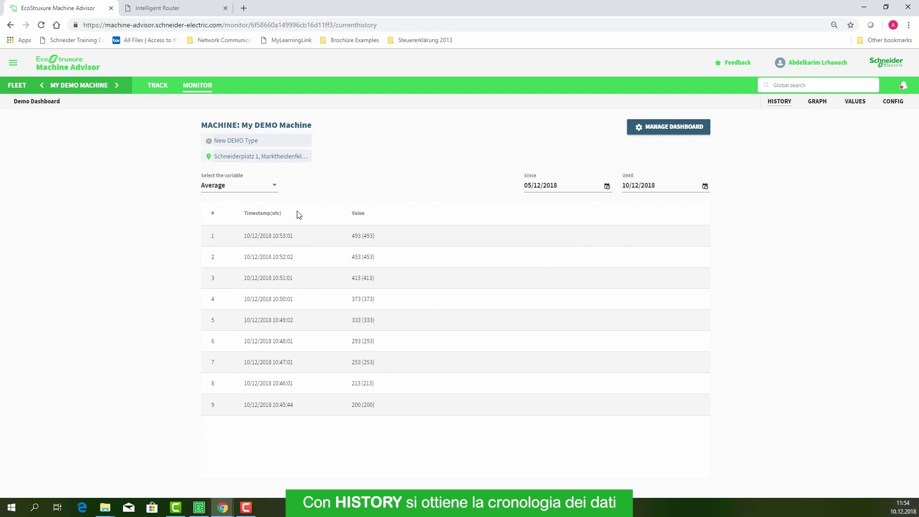
pyautogui.click(275, 186)
pyautogui.click(232, 207)
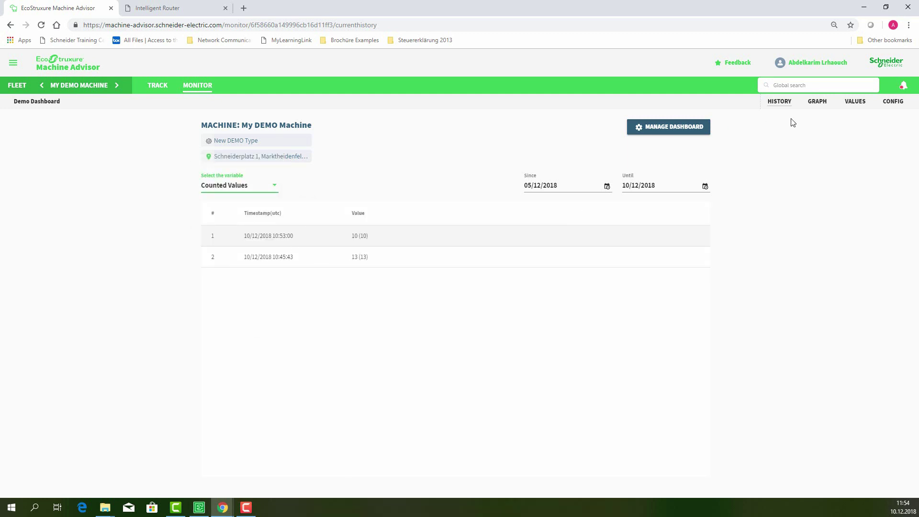
# Plot Value1, Average and Quantity as three graph lines, then return to the VALUES table.
pyautogui.click(817, 108)
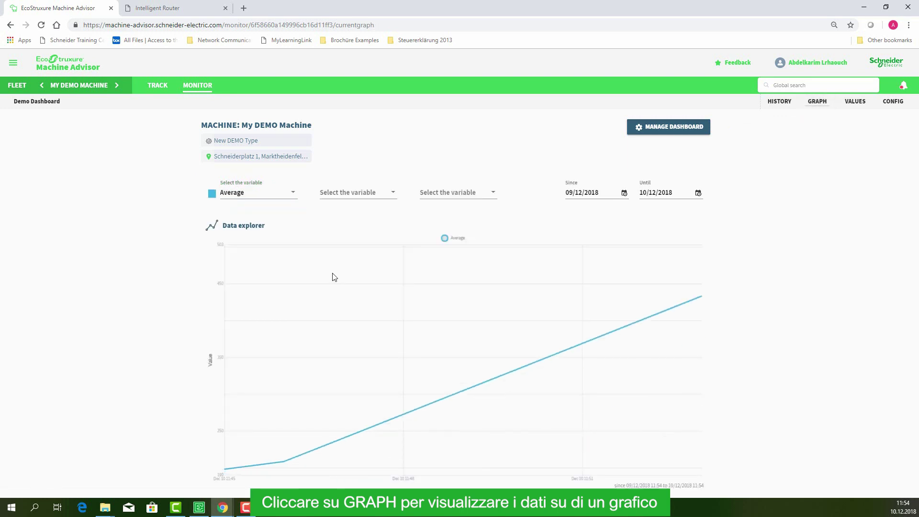
pyautogui.click(294, 193)
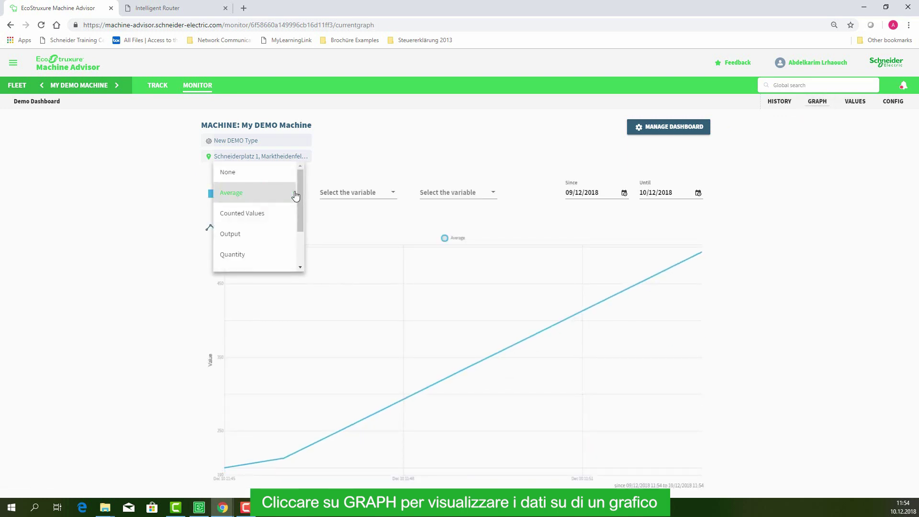
pyautogui.click(271, 214)
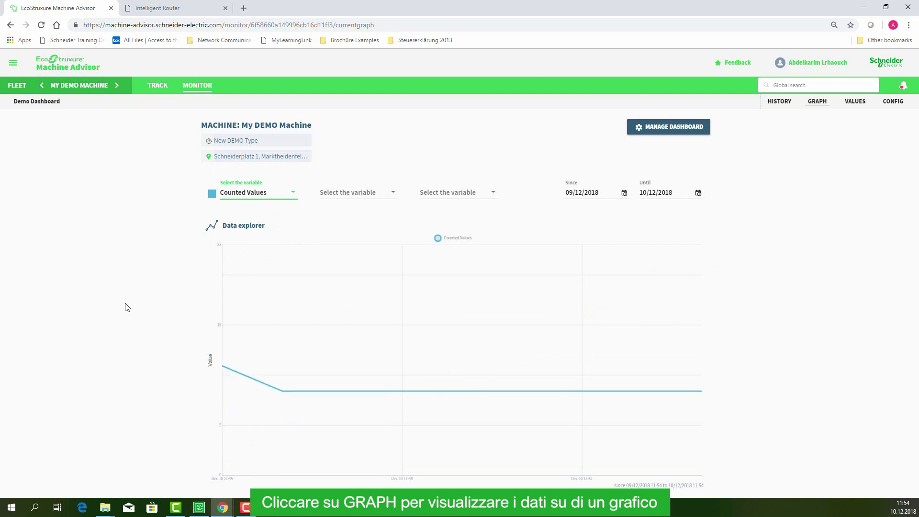
pyautogui.click(375, 195)
pyautogui.click(341, 214)
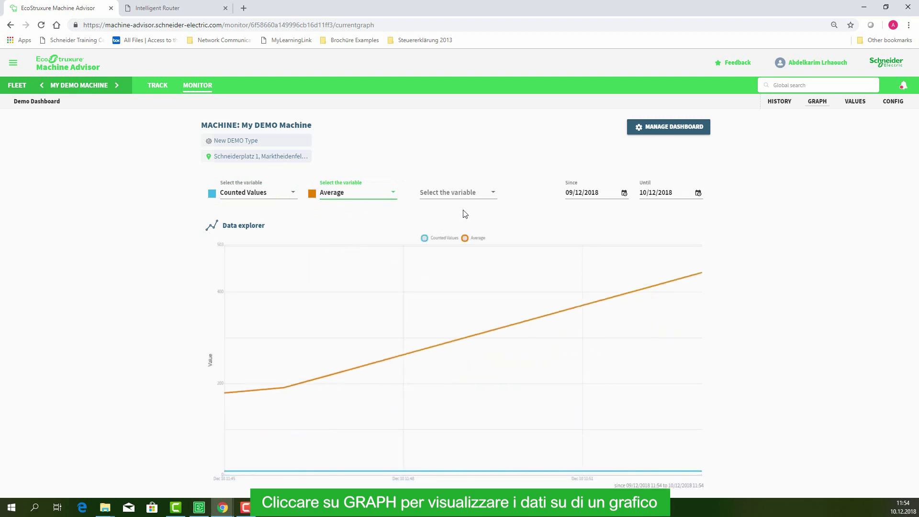
pyautogui.click(486, 197)
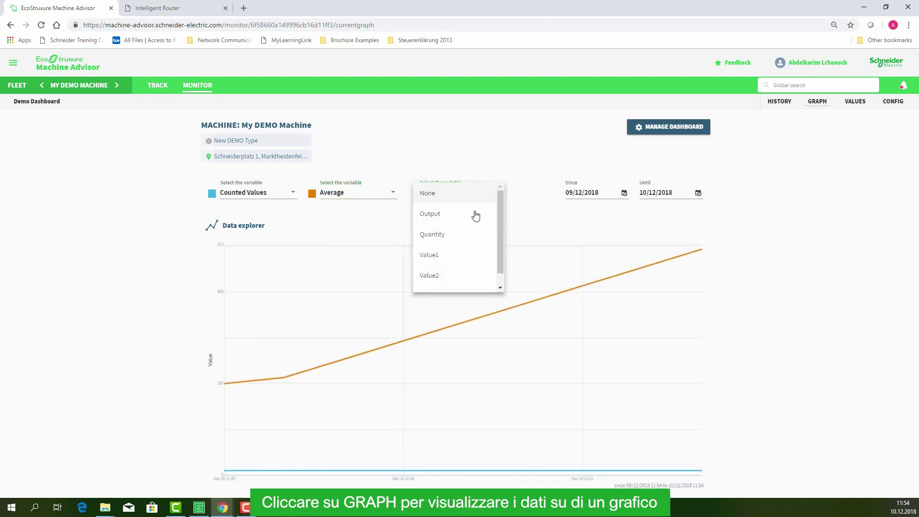
pyautogui.click(462, 239)
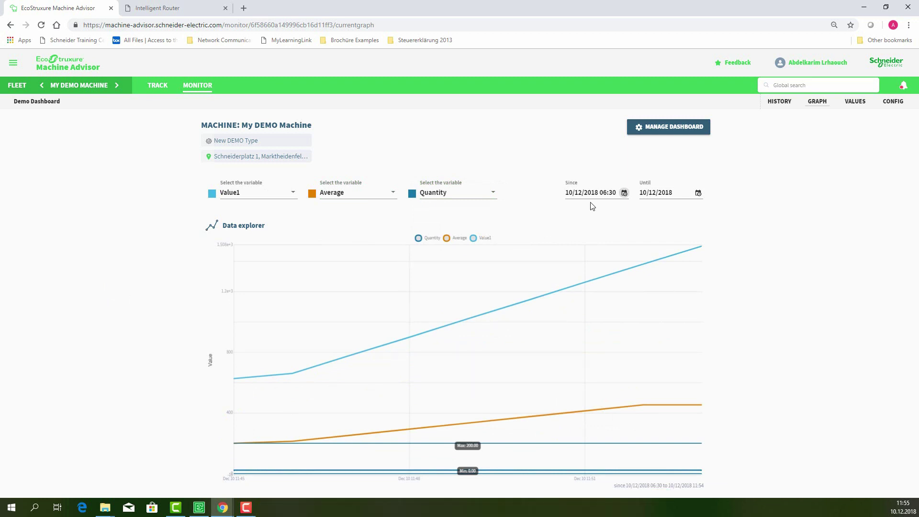
pyautogui.click(854, 101)
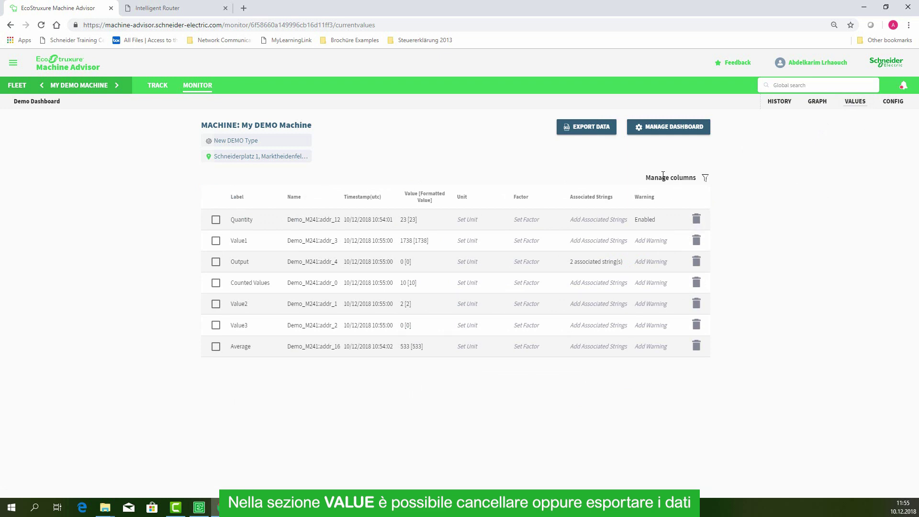
# Download the Output readings as data.csv, review the first row in Excel, then return to the fleet overview.
pyautogui.click(592, 127)
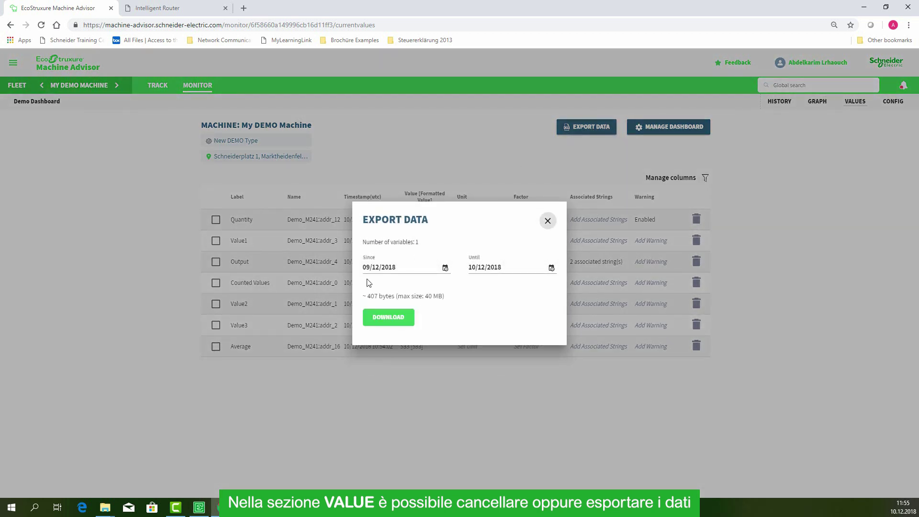
pyautogui.click(400, 321)
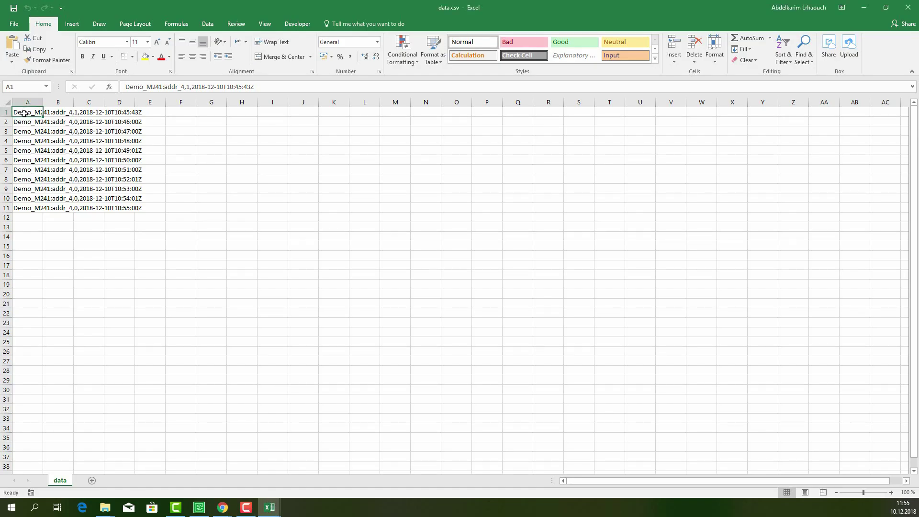
pyautogui.moveTo(24, 113); pyautogui.dragTo(151, 113)
pyautogui.click(212, 167)
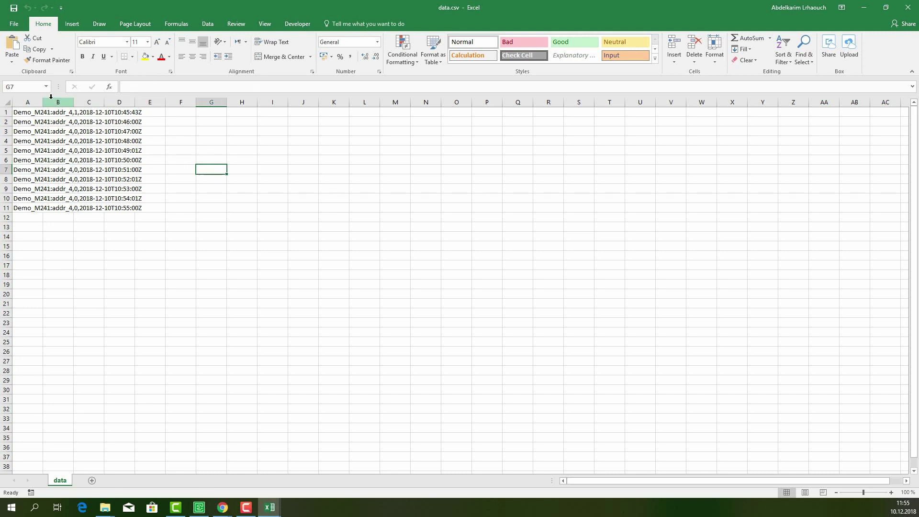
pyautogui.hotkey('alt', 'Tab')
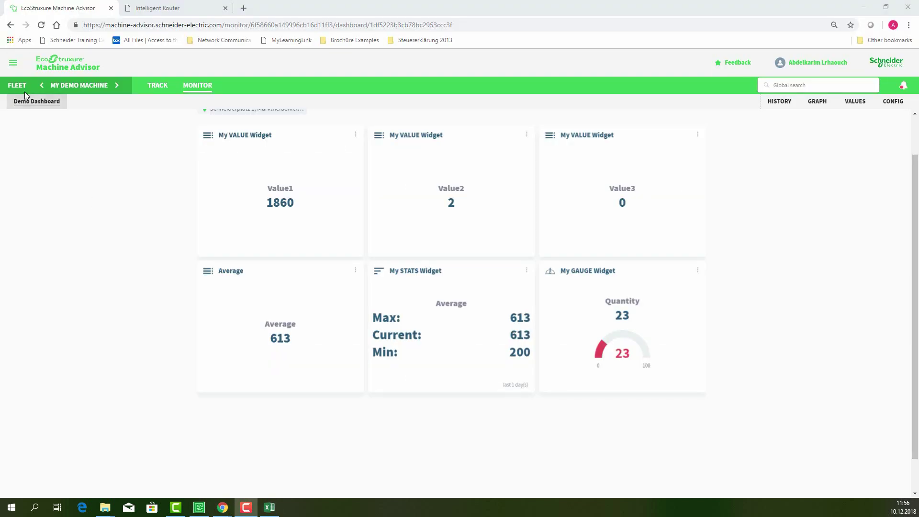
pyautogui.click(21, 88)
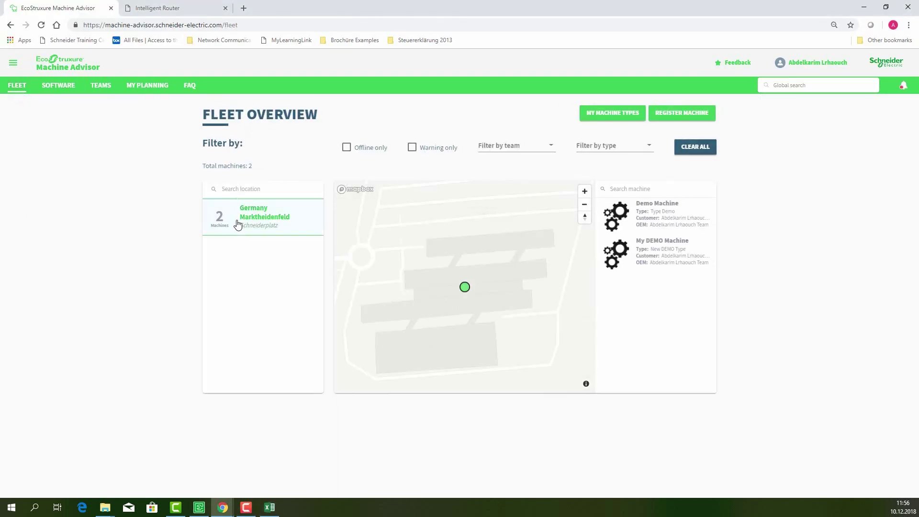